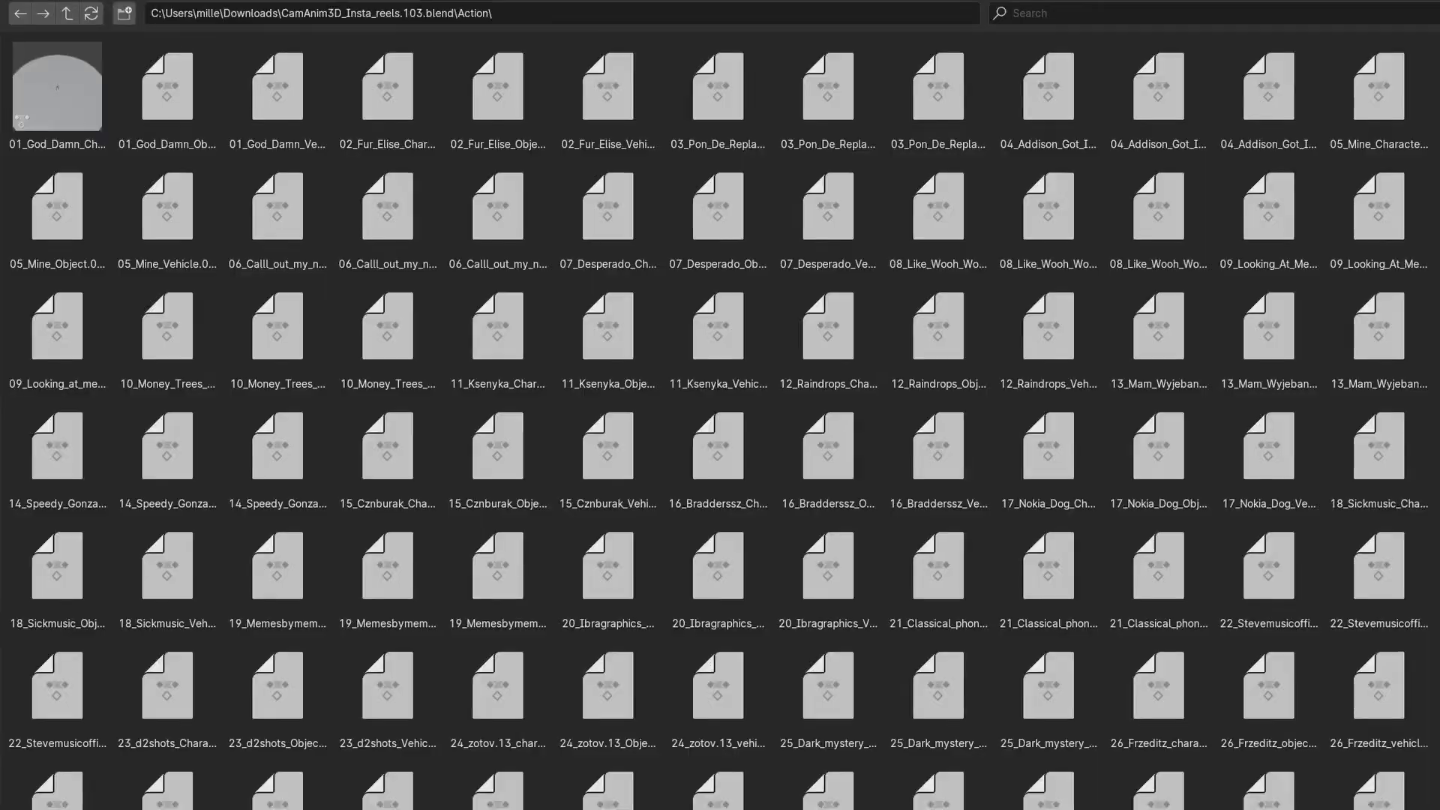
Step: Open the 'Cam Anim 3D Collection - for customer.pdf' download listing tutorial, demo and social links
scroll(720, 420, "down", 15)
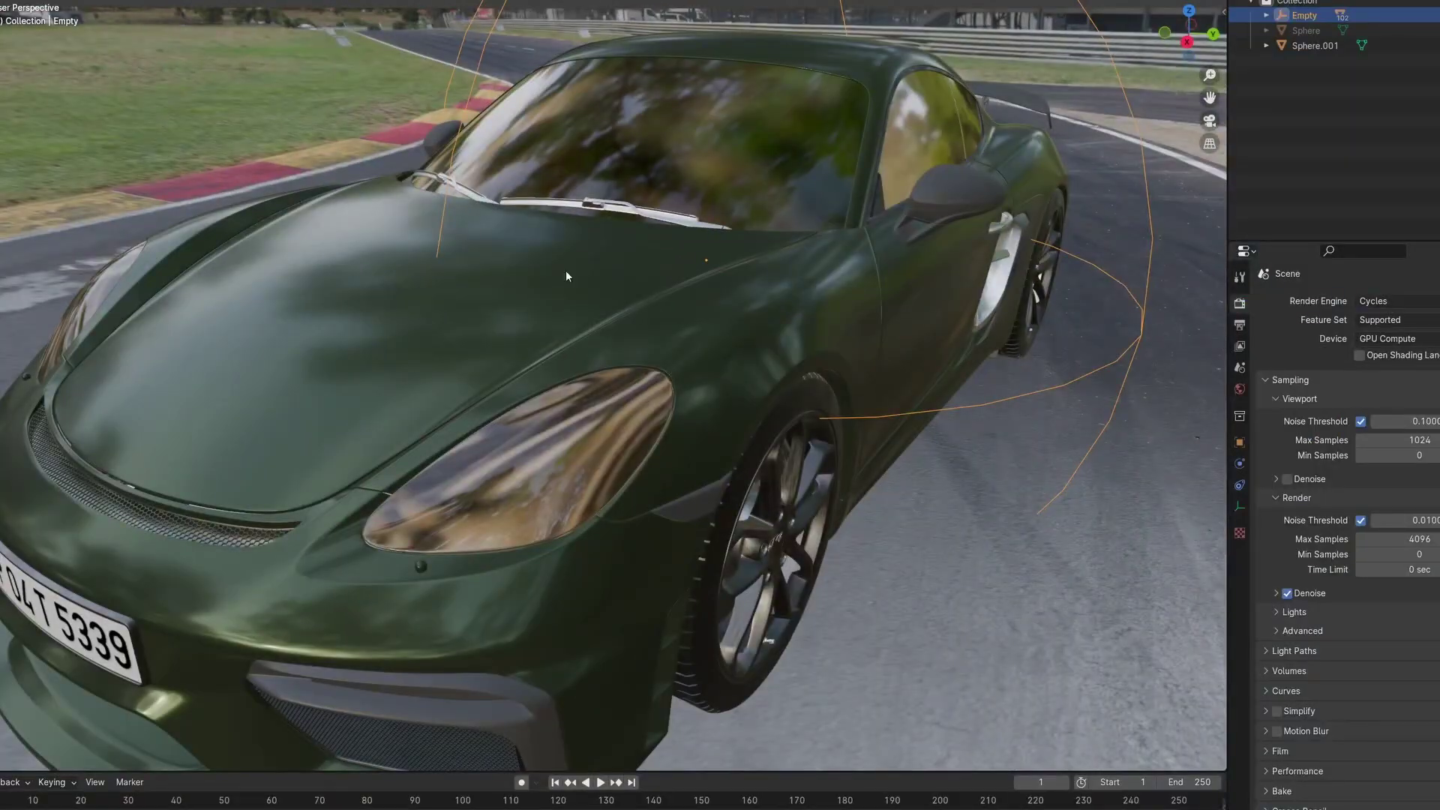
scroll(619, 220, "down", 5)
middle_click_drag(623, 249, 699, 57)
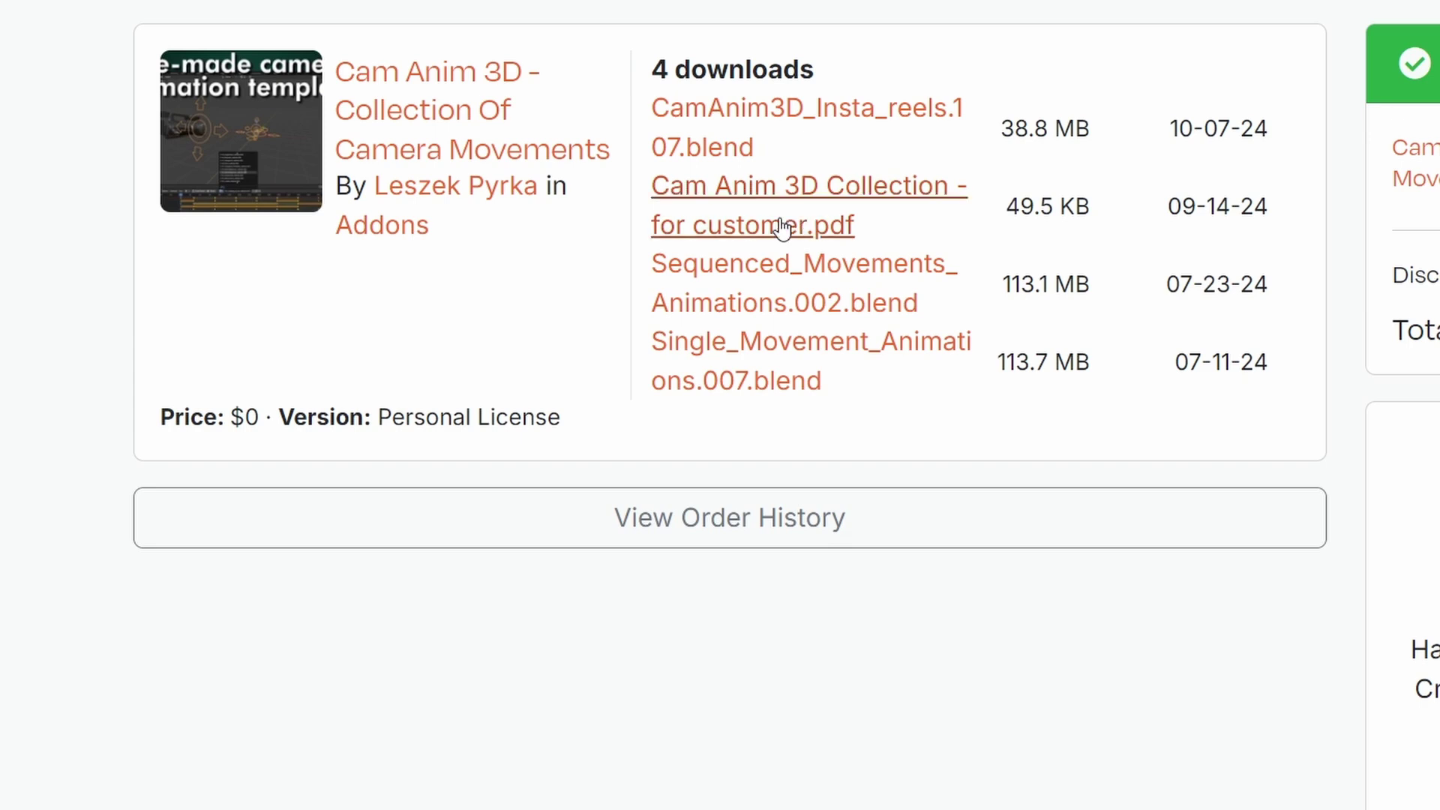
left_click(782, 227)
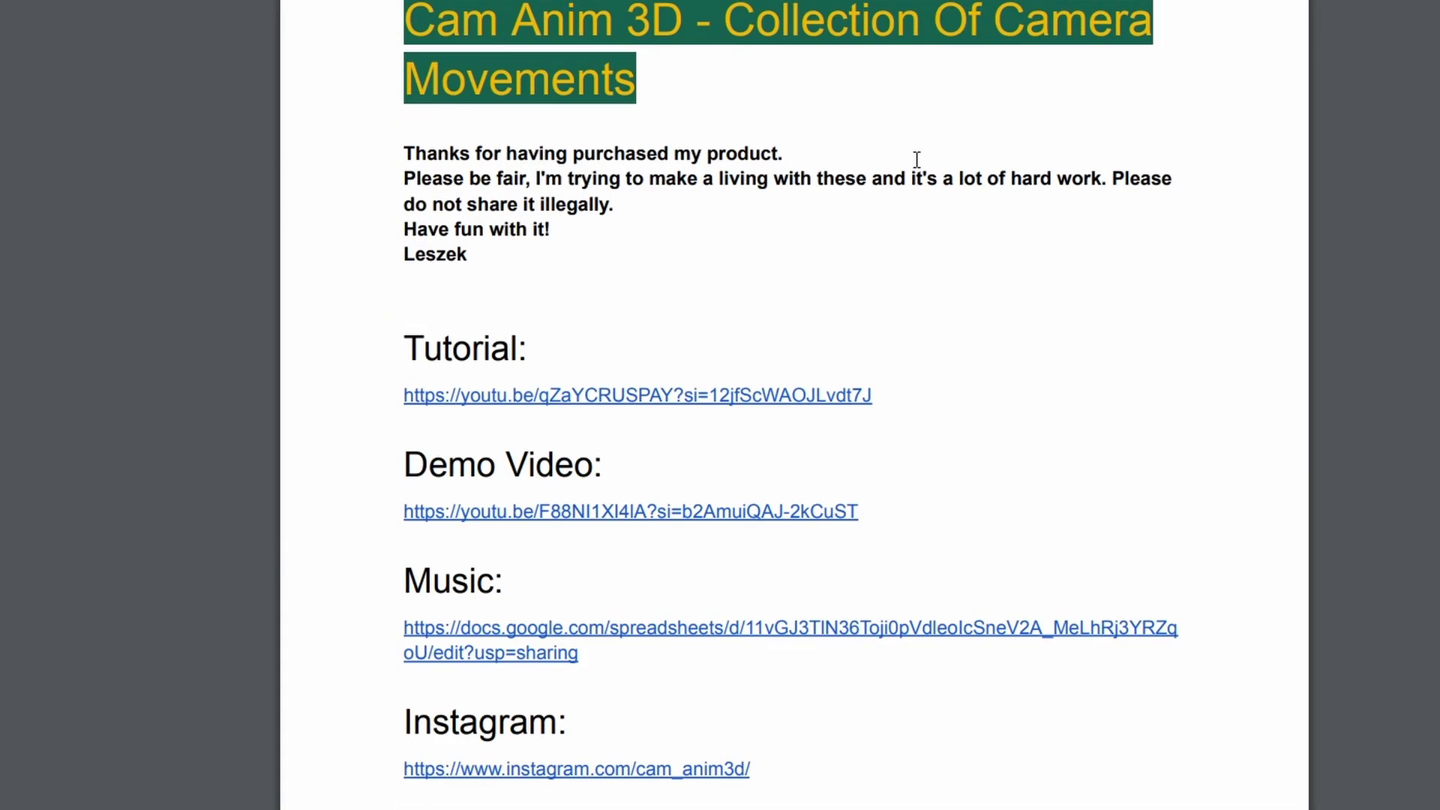
scroll(916, 159, "down", 5)
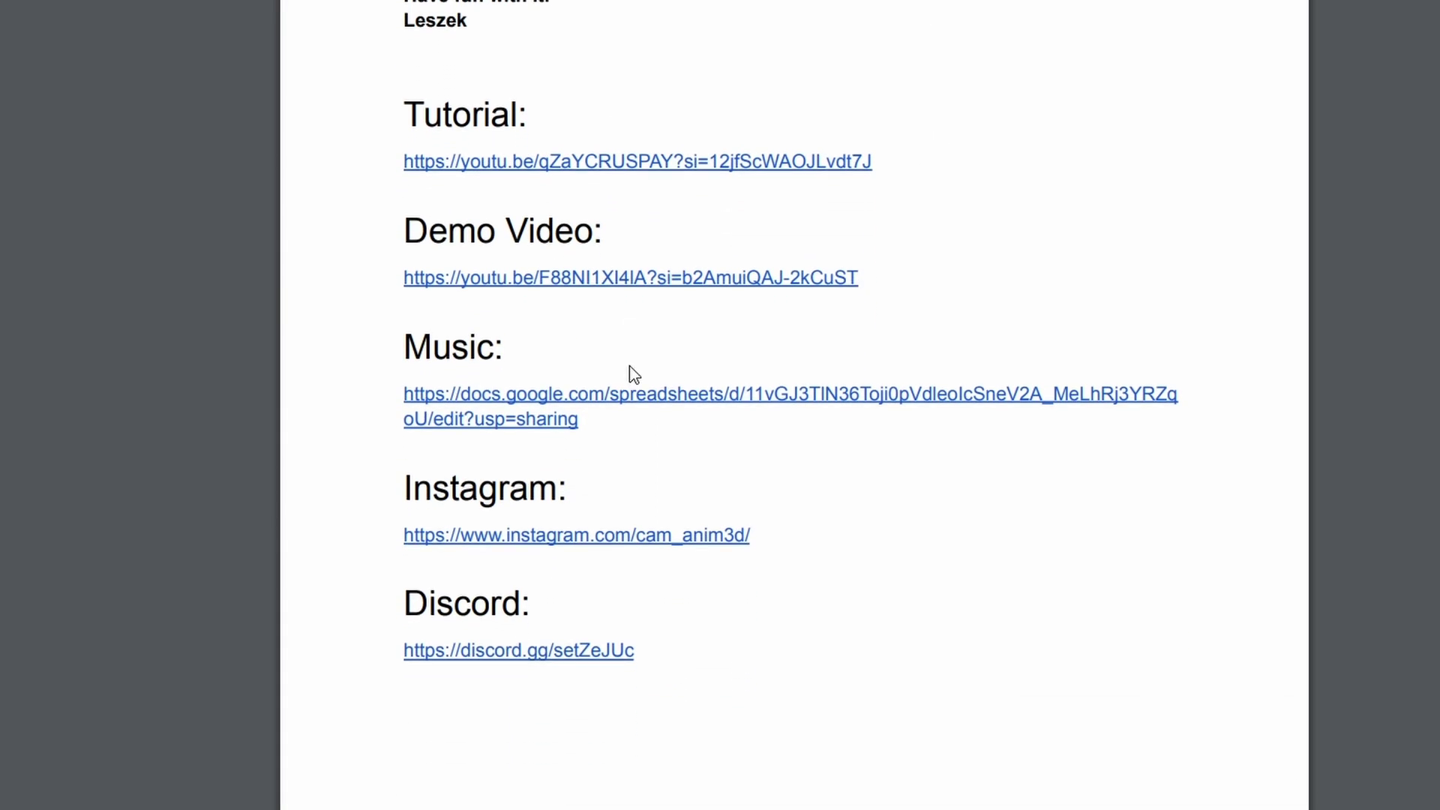
scroll(727, 450, "down", 18)
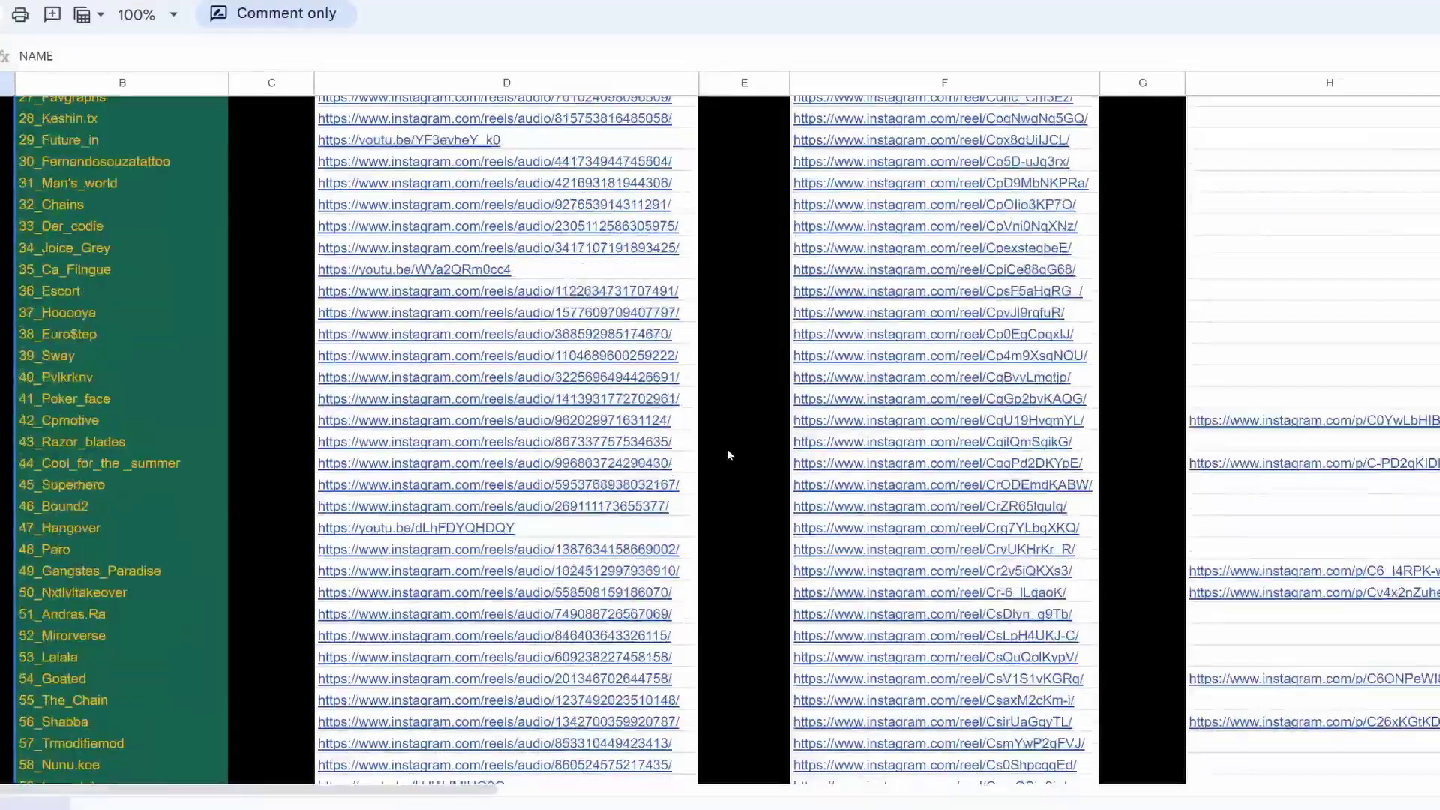
scroll(726, 456, "down", 10)
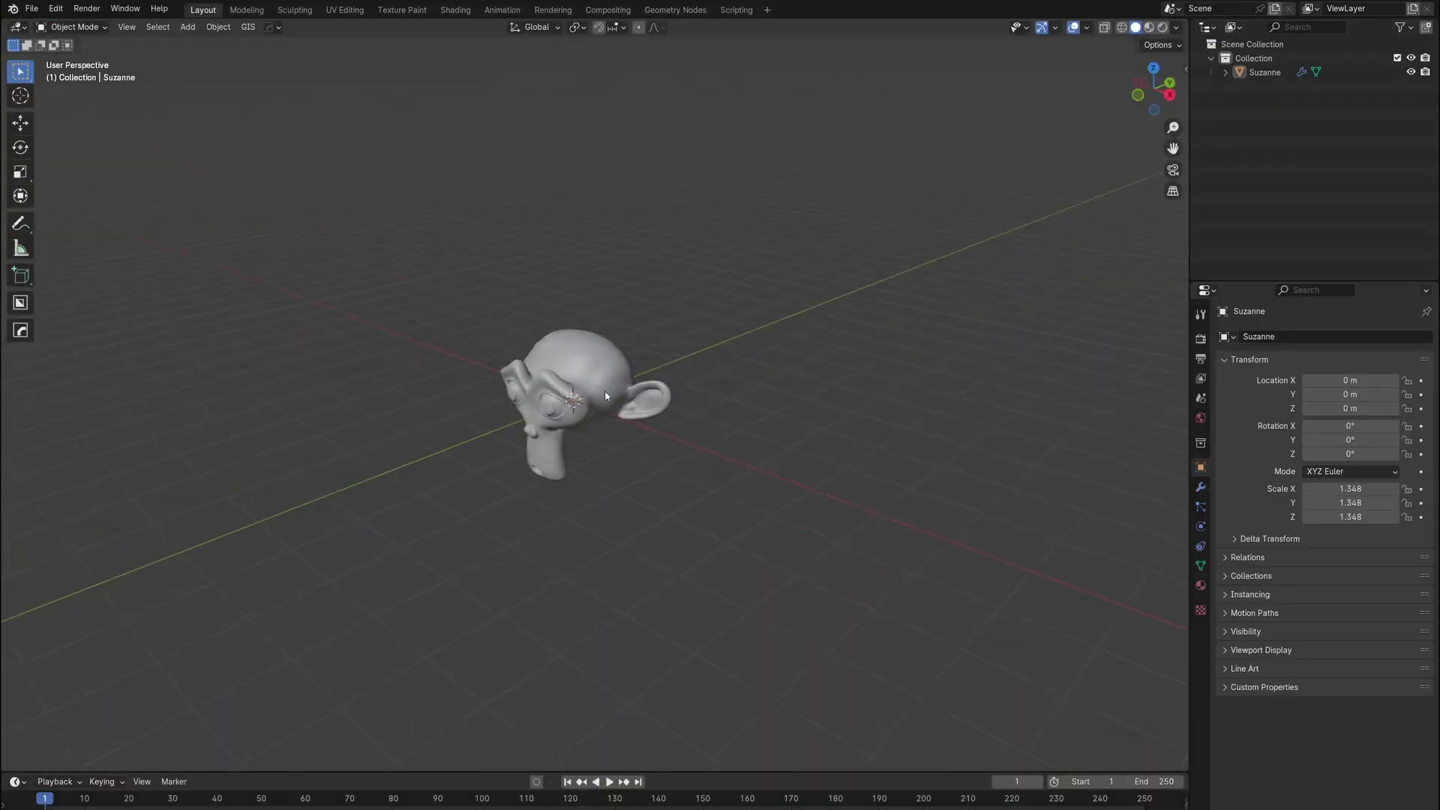
Step: Enable the Camera: Add Camera Rigs add-on in Preferences filtered by 'rig'
mouse_move(591, 396)
middle_mouse_down()
mouse_move(668, 395)
mouse_move(604, 396)
middle_mouse_up()
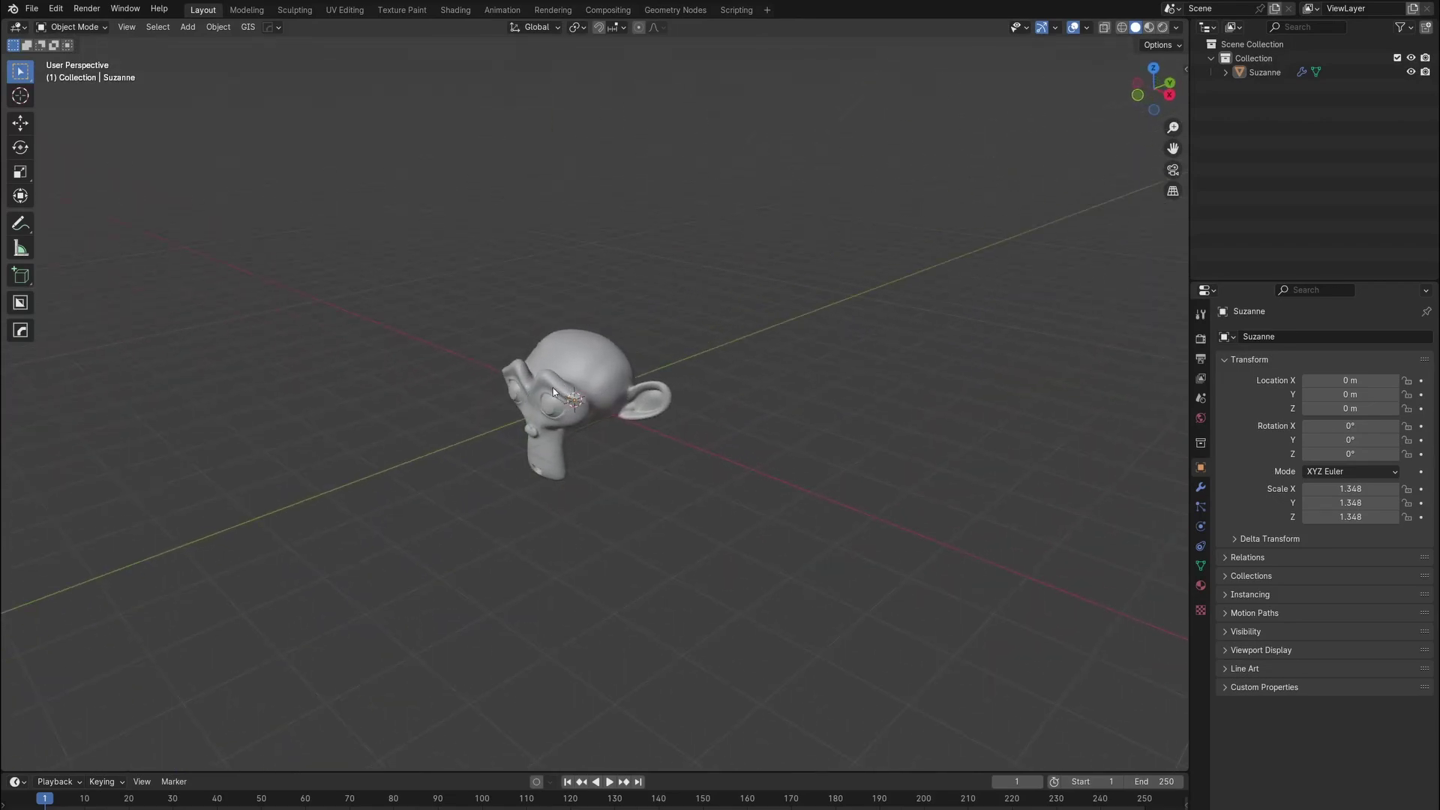
left_click(57, 9)
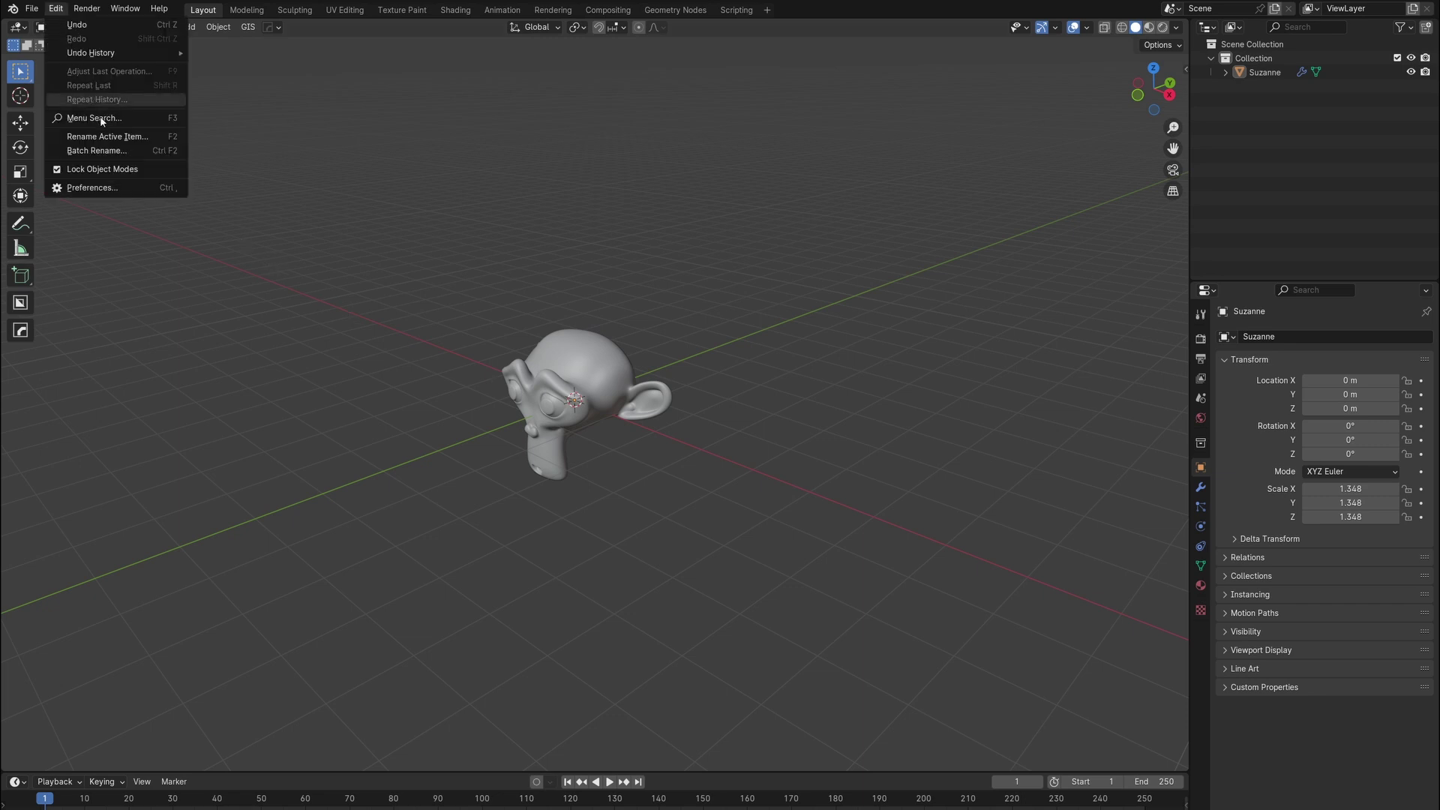
left_click(122, 187)
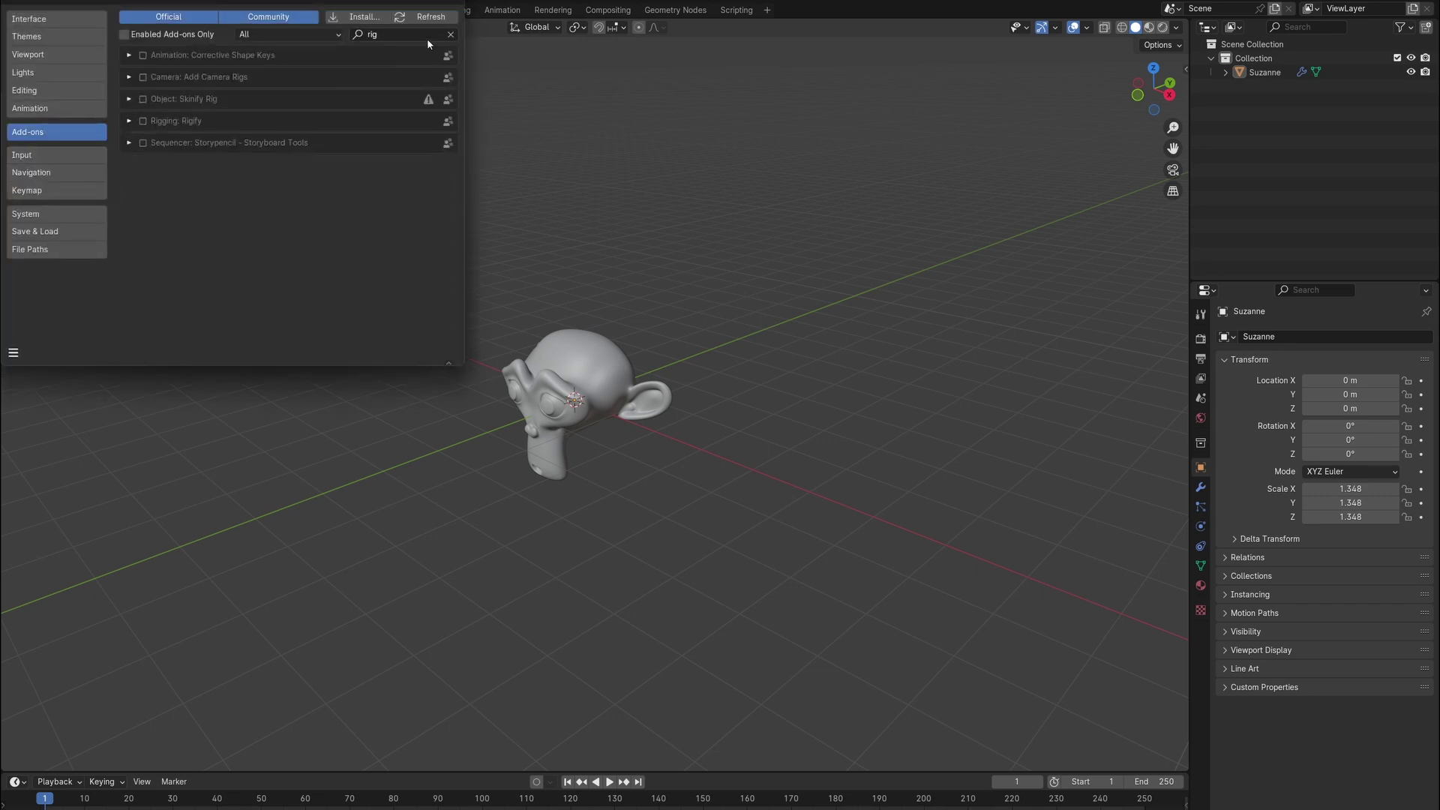
left_click(129, 76)
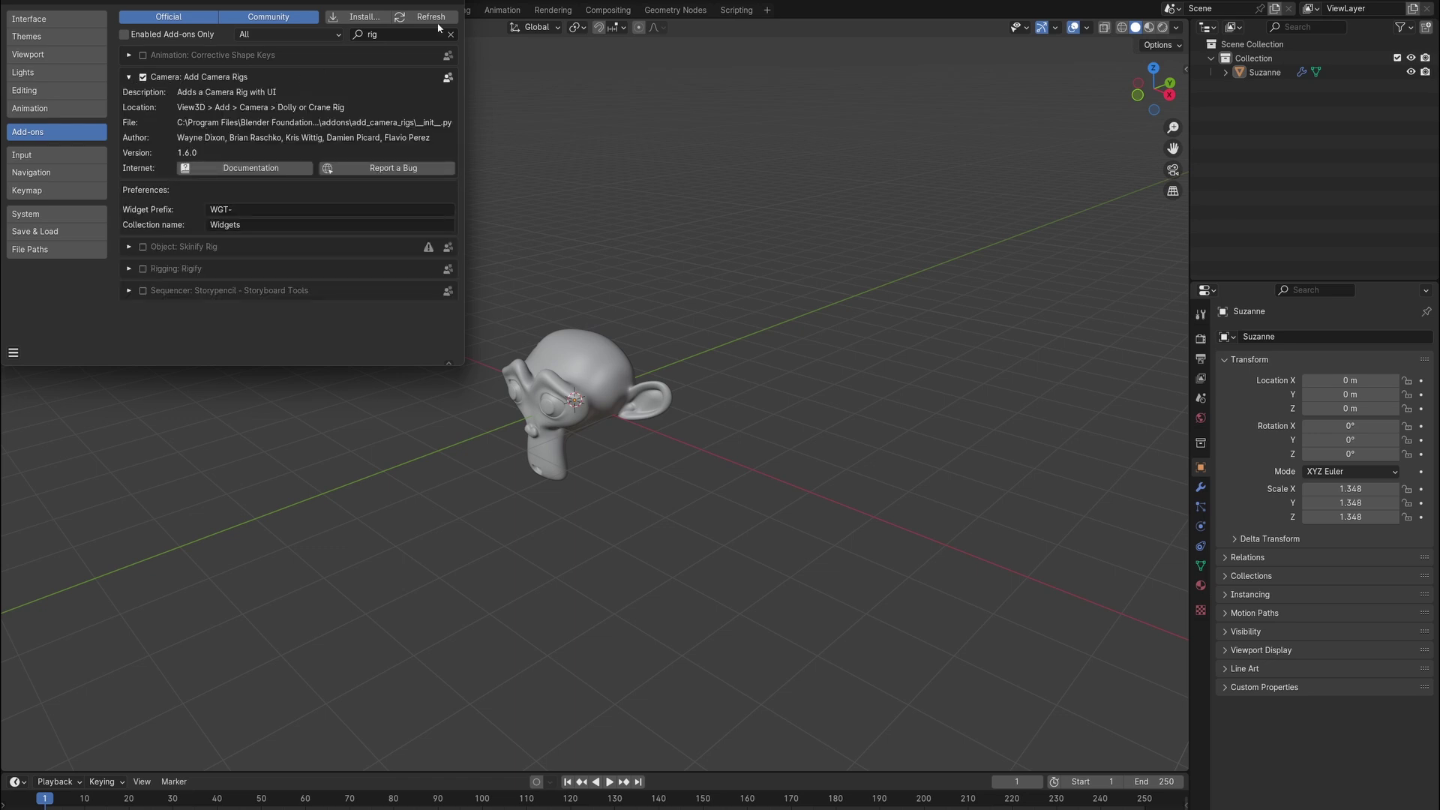
left_click(489, 277)
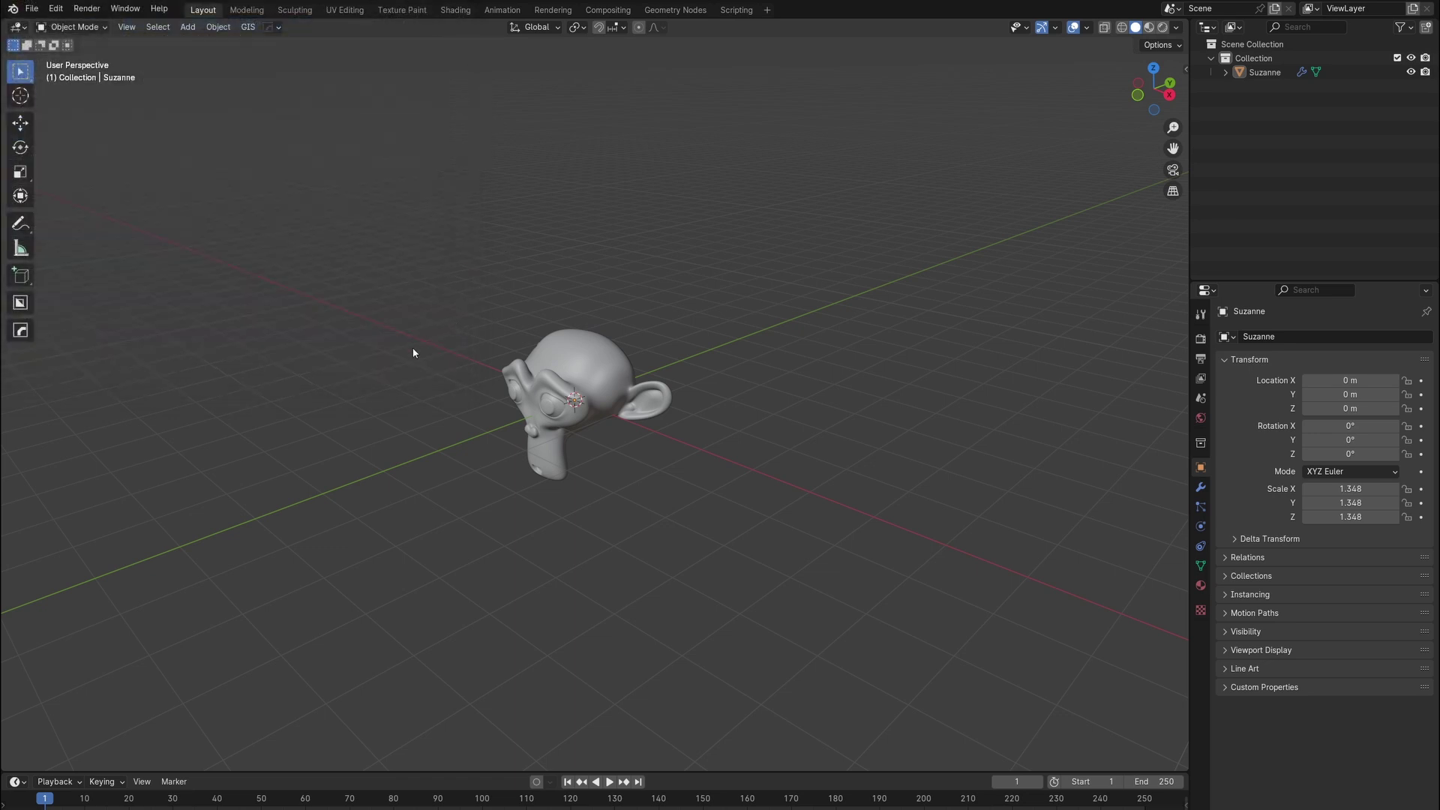
Step: Add a Dolly Camera Rig at the origin from the Shift+A Camera menu
key("shift+a")
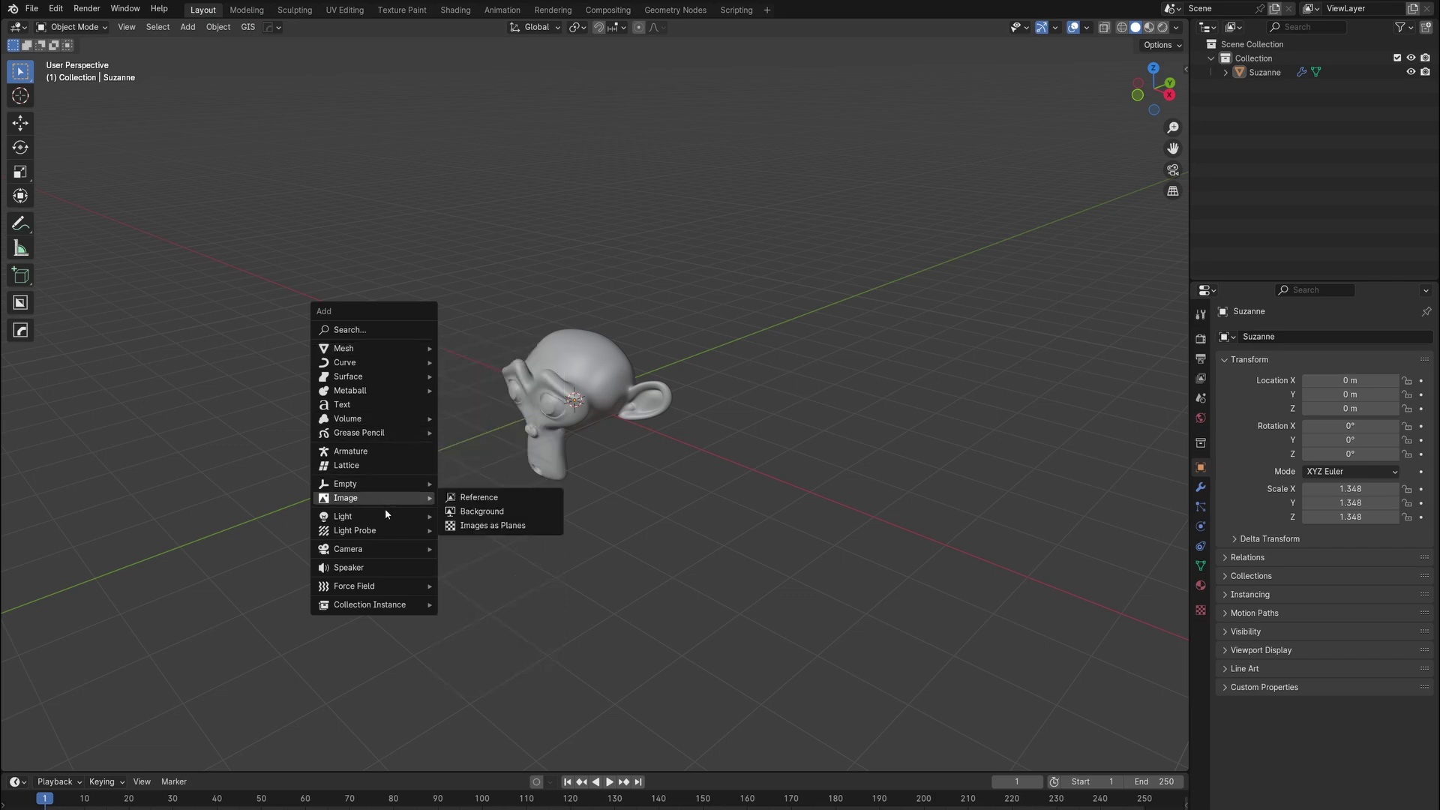
mouse_move(382, 552)
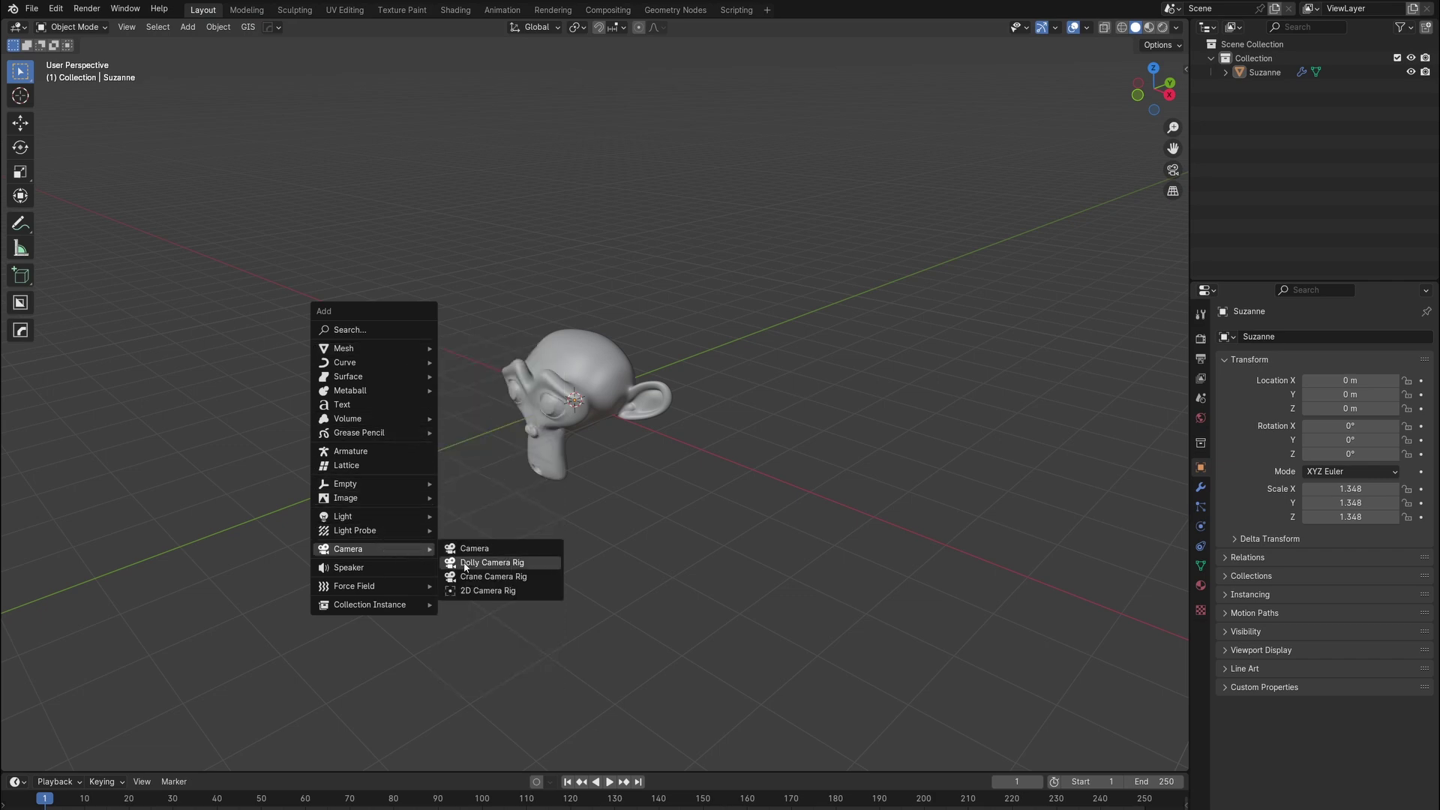
left_click(465, 565)
mouse_move(601, 387)
middle_mouse_down()
mouse_move(645, 384)
mouse_move(581, 382)
mouse_move(677, 369)
mouse_move(584, 376)
middle_mouse_up()
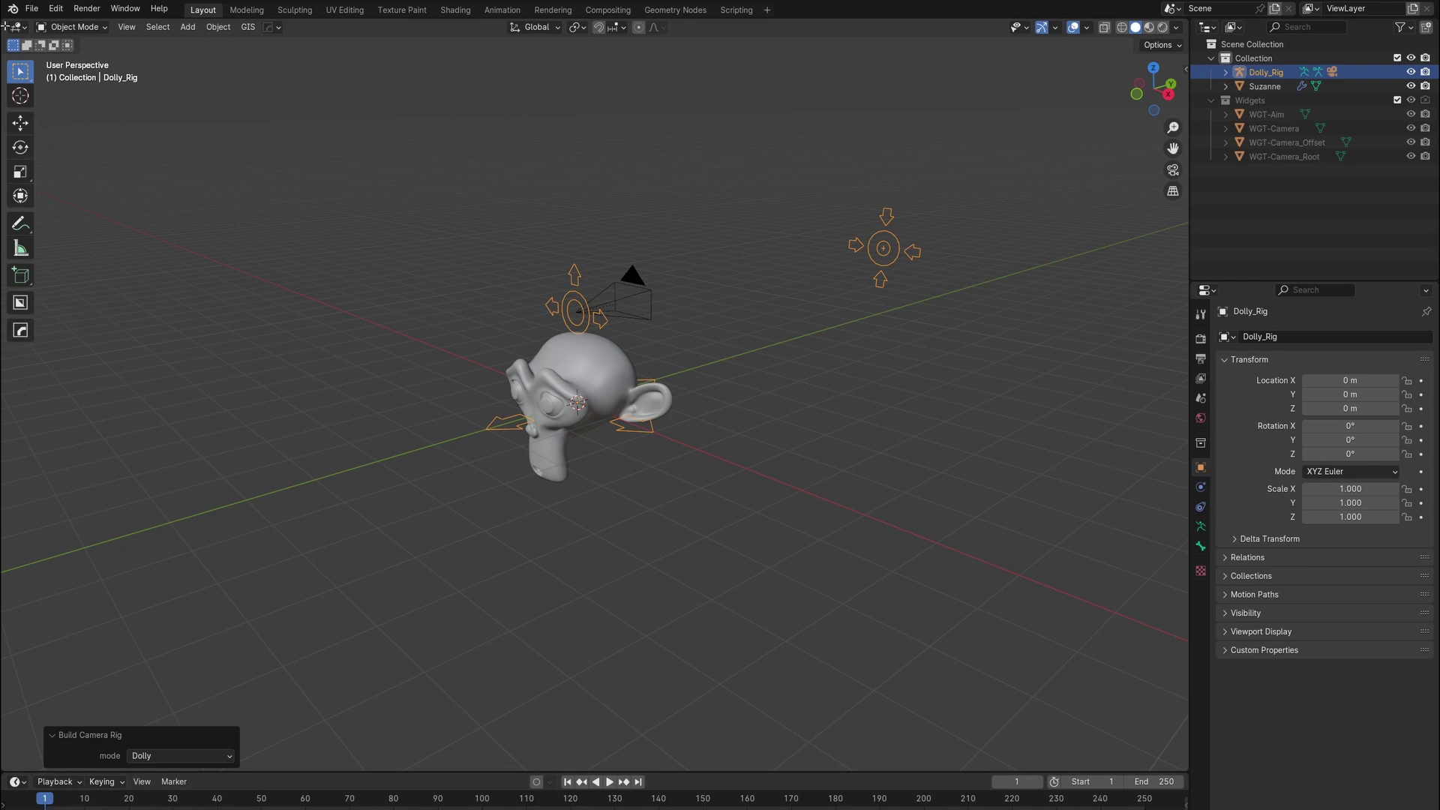
Step: Split the viewport, show the rig camera view on the left, and make the enlarged bottom area a Dope Sheet
left_click_drag(9, 20, 518, 135)
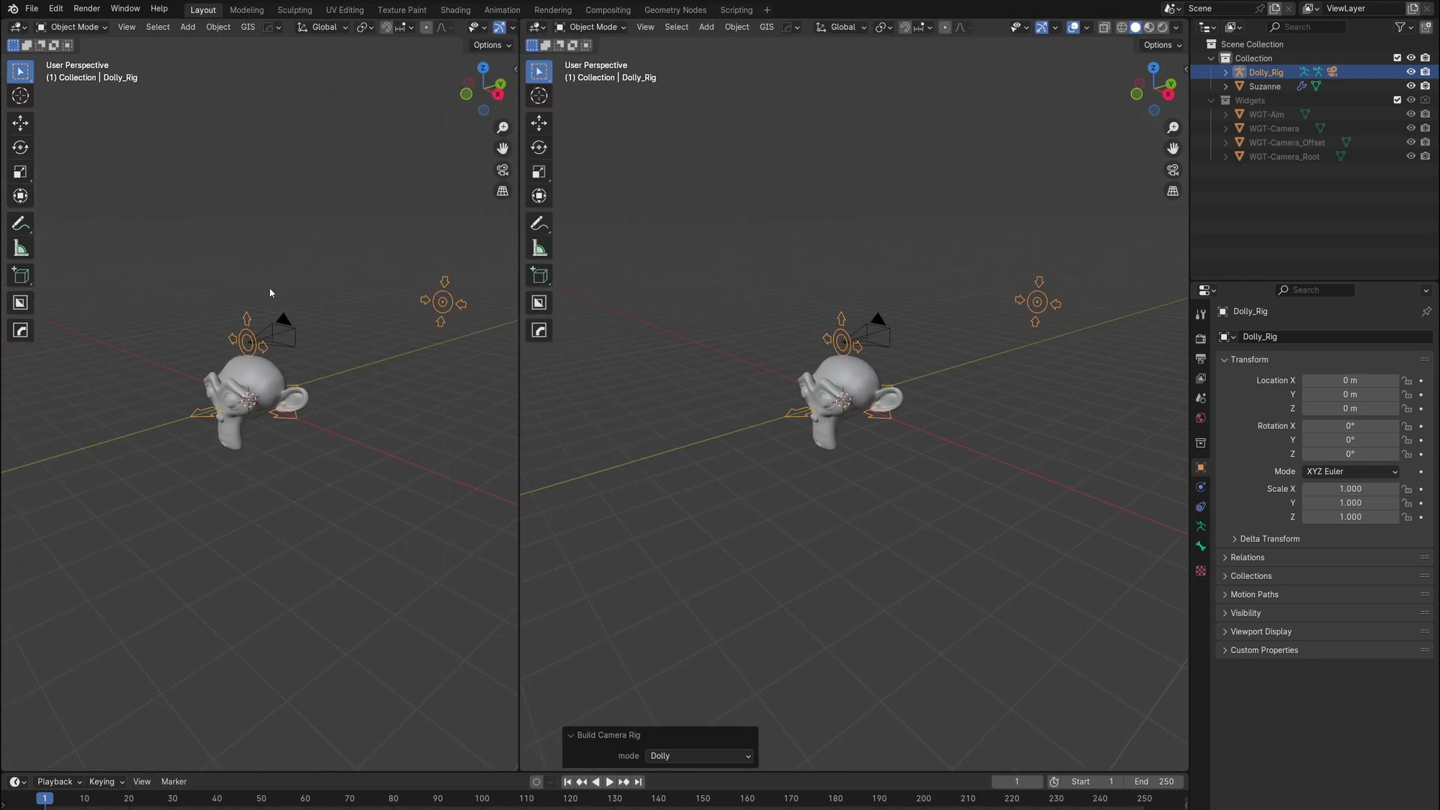
key("KP_0")
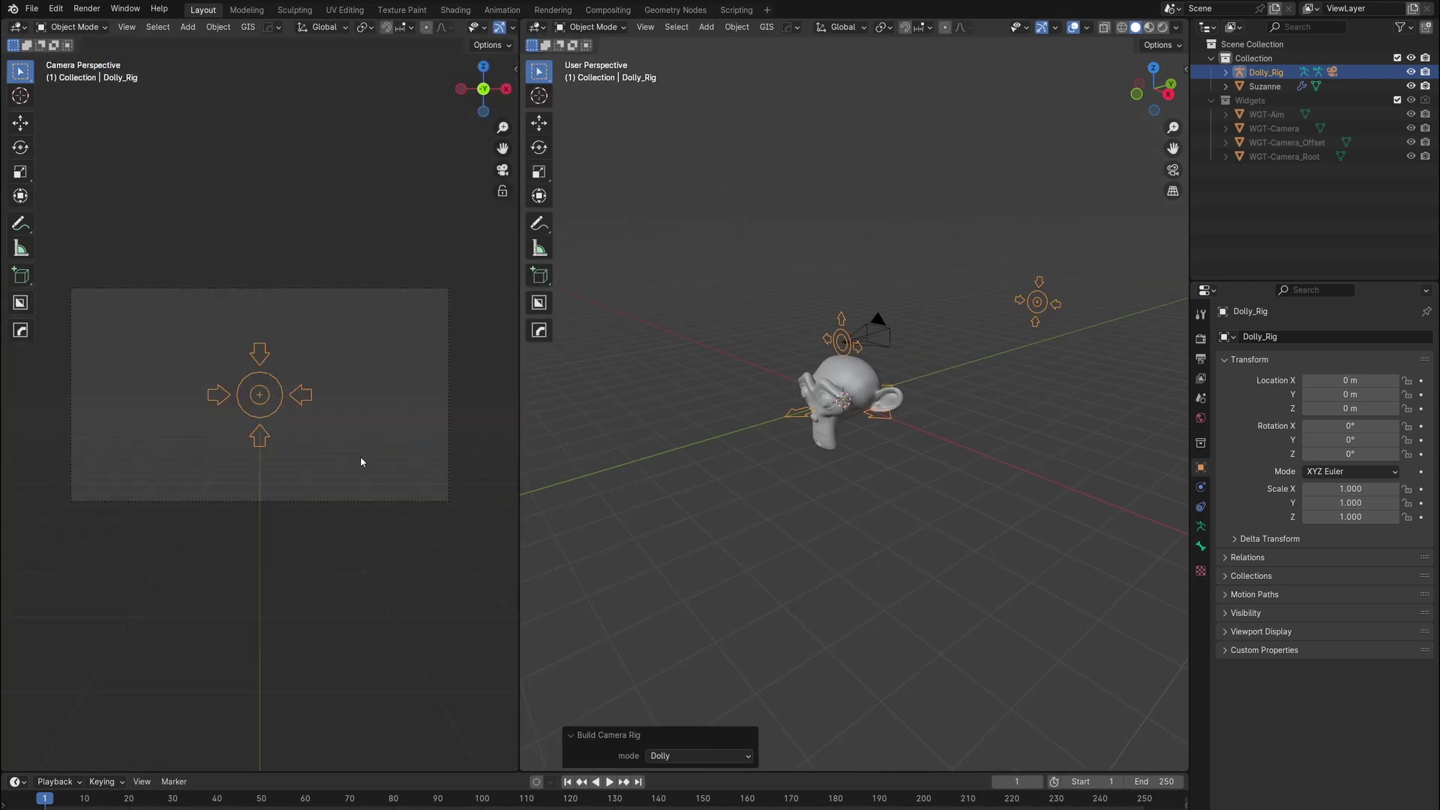
scroll(861, 447, "up", 1)
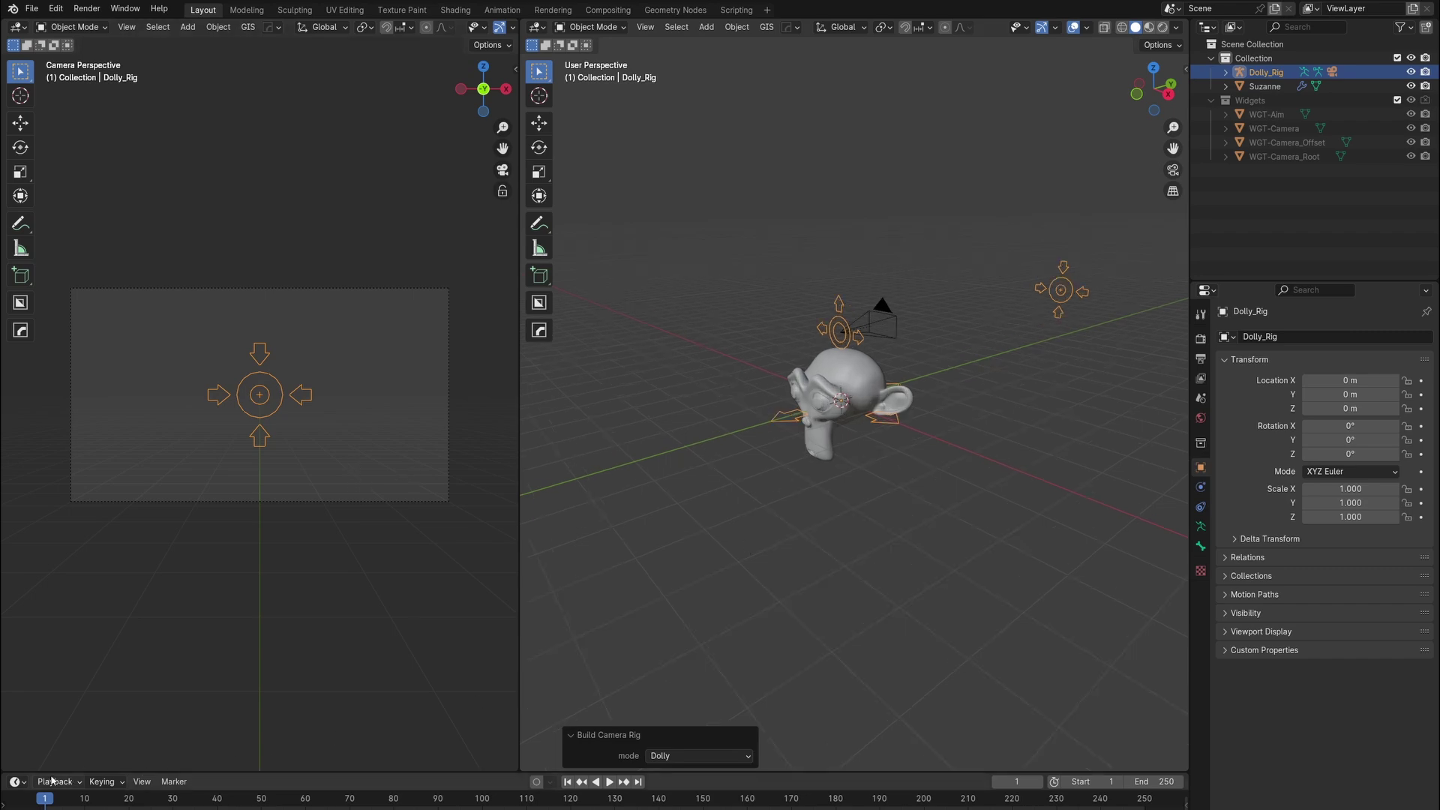
left_click_drag(25, 772, 30, 636)
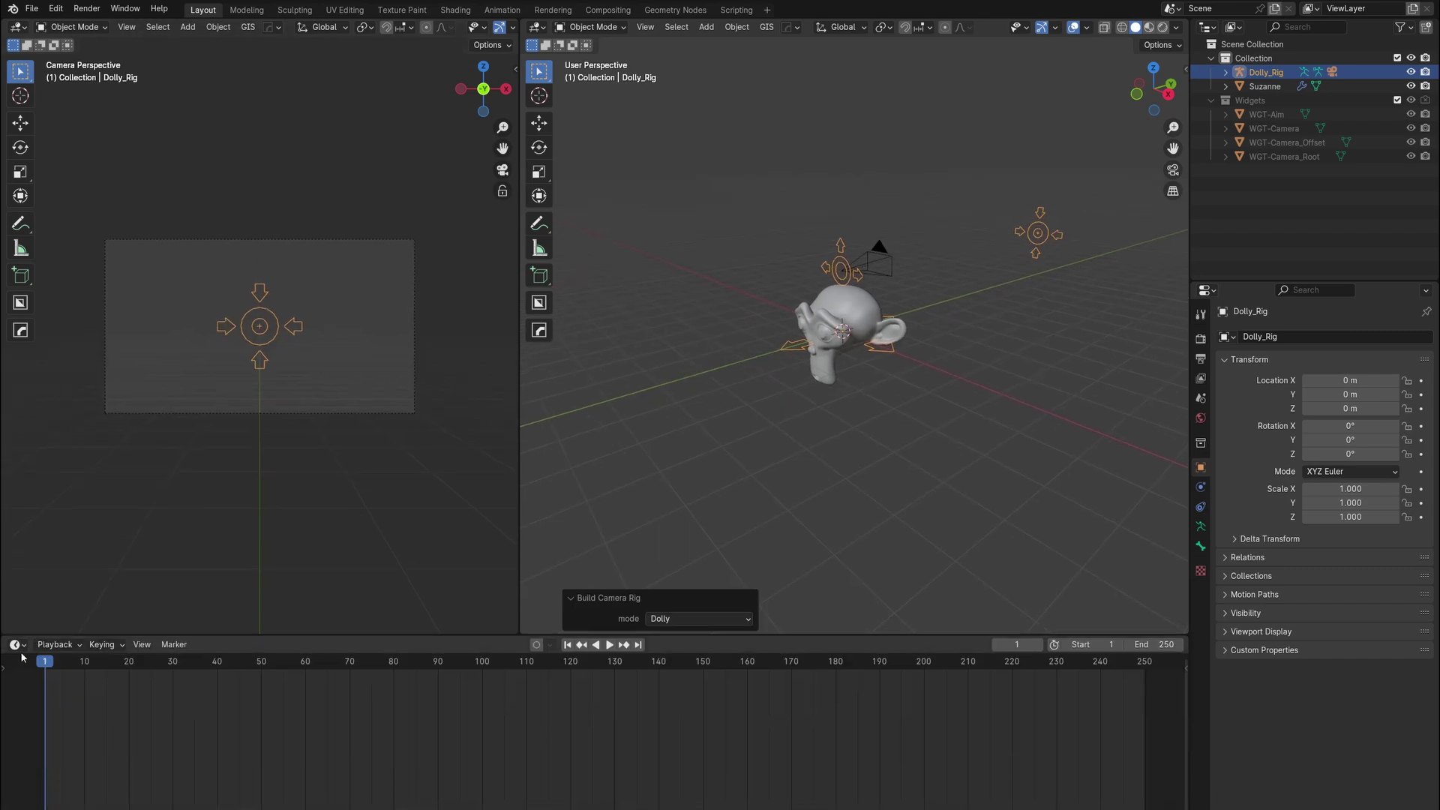
left_click(55, 644)
left_click(17, 644)
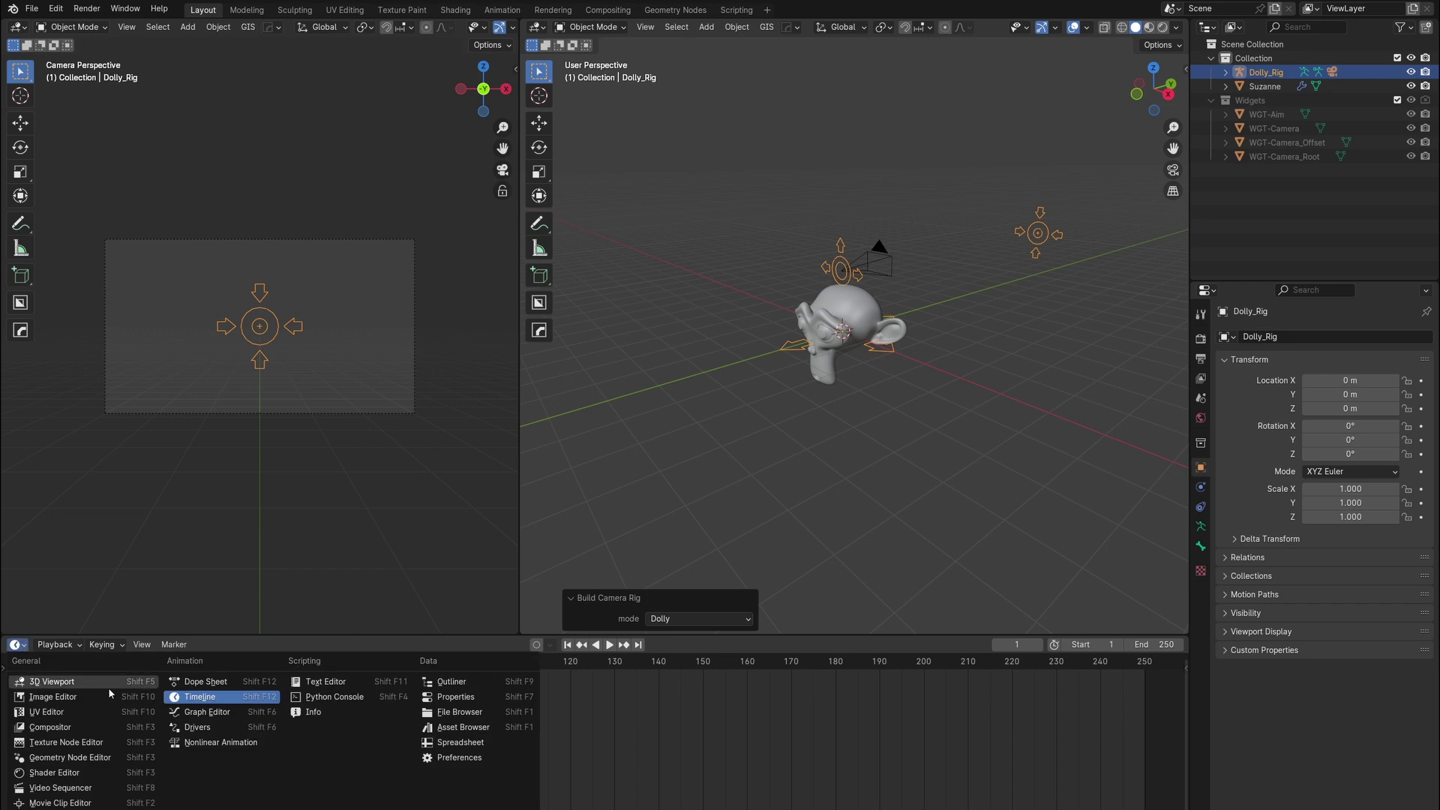
left_click(199, 682)
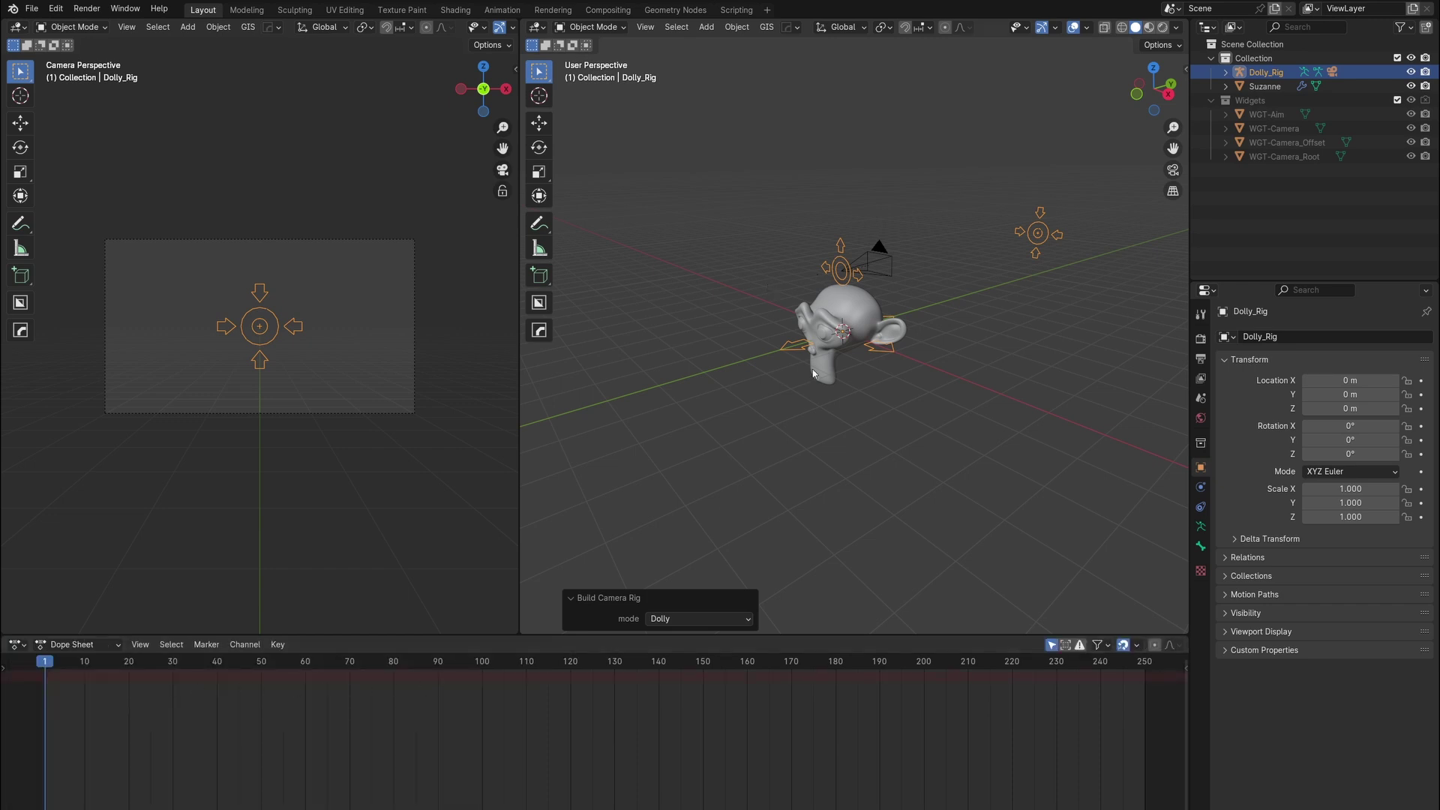
Step: Set the scene frame rate to 30 fps in Output Properties
middle_click_drag(831, 335, 1119, 370)
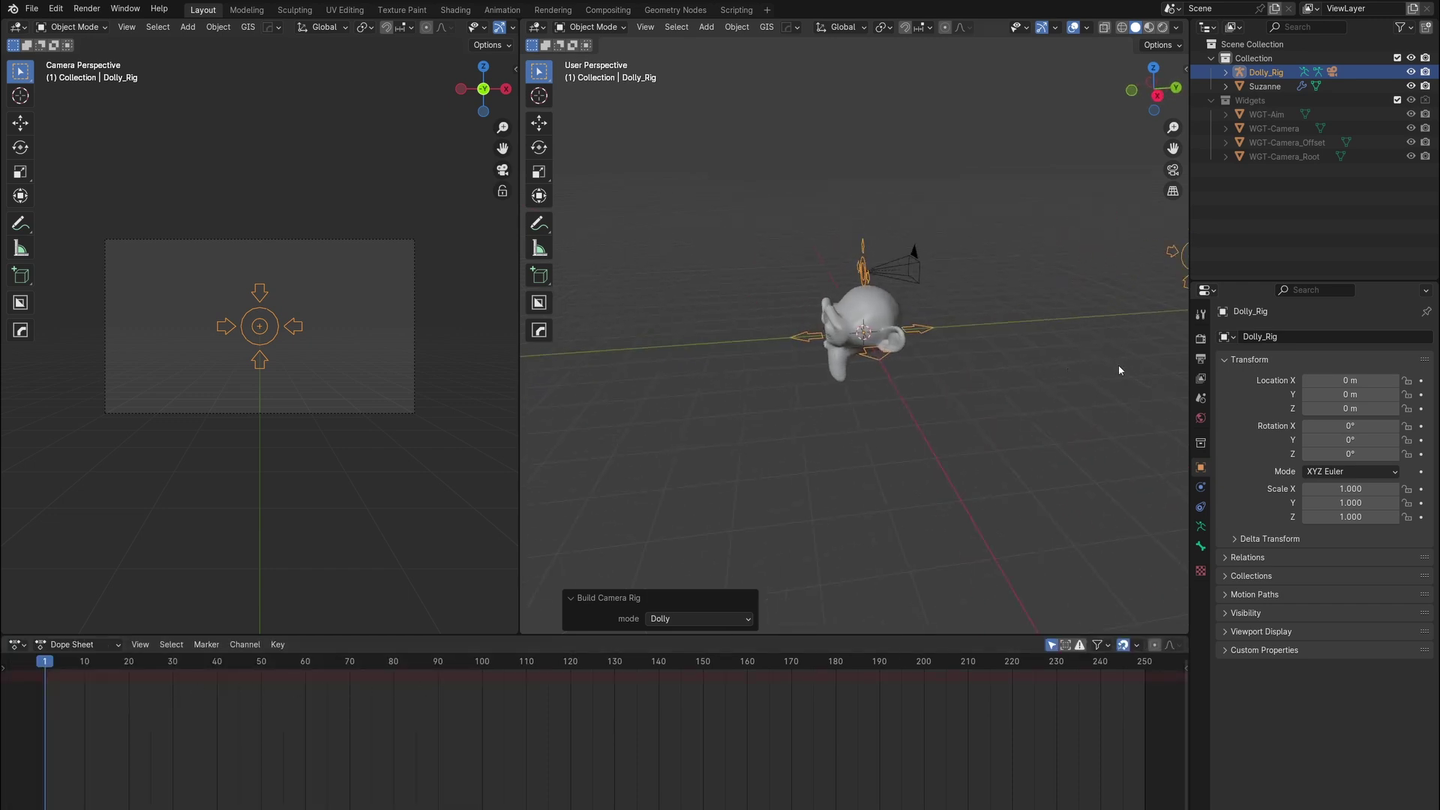
left_click(1200, 339)
left_click(1203, 360)
left_click(1338, 465)
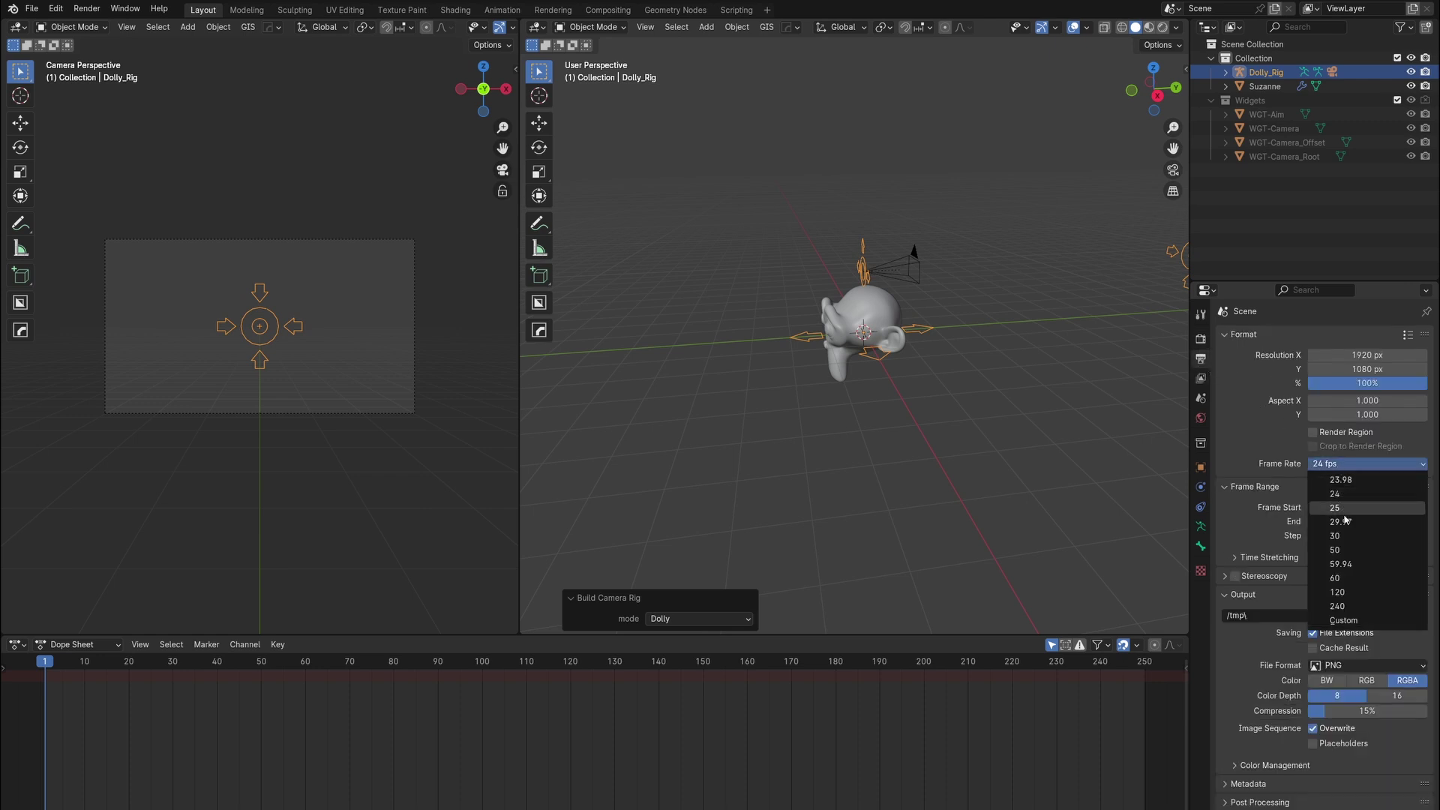
left_click(1349, 537)
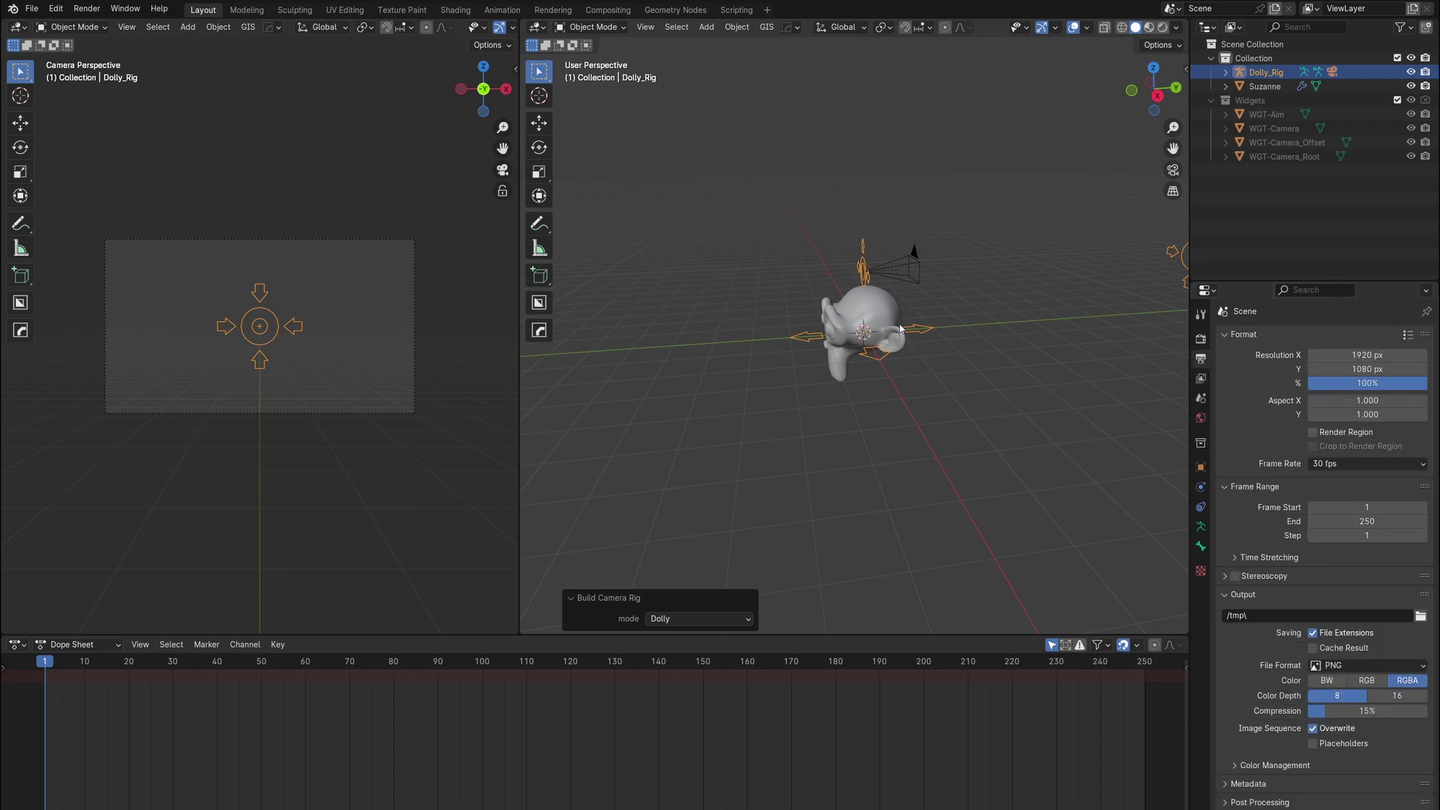
middle_click_drag(900, 328, 757, 285)
left_click(592, 27)
Step: In Pose Mode, append all Actions from the CamAnim3D reels file with Fake User, and show the Action Editor
key("p")
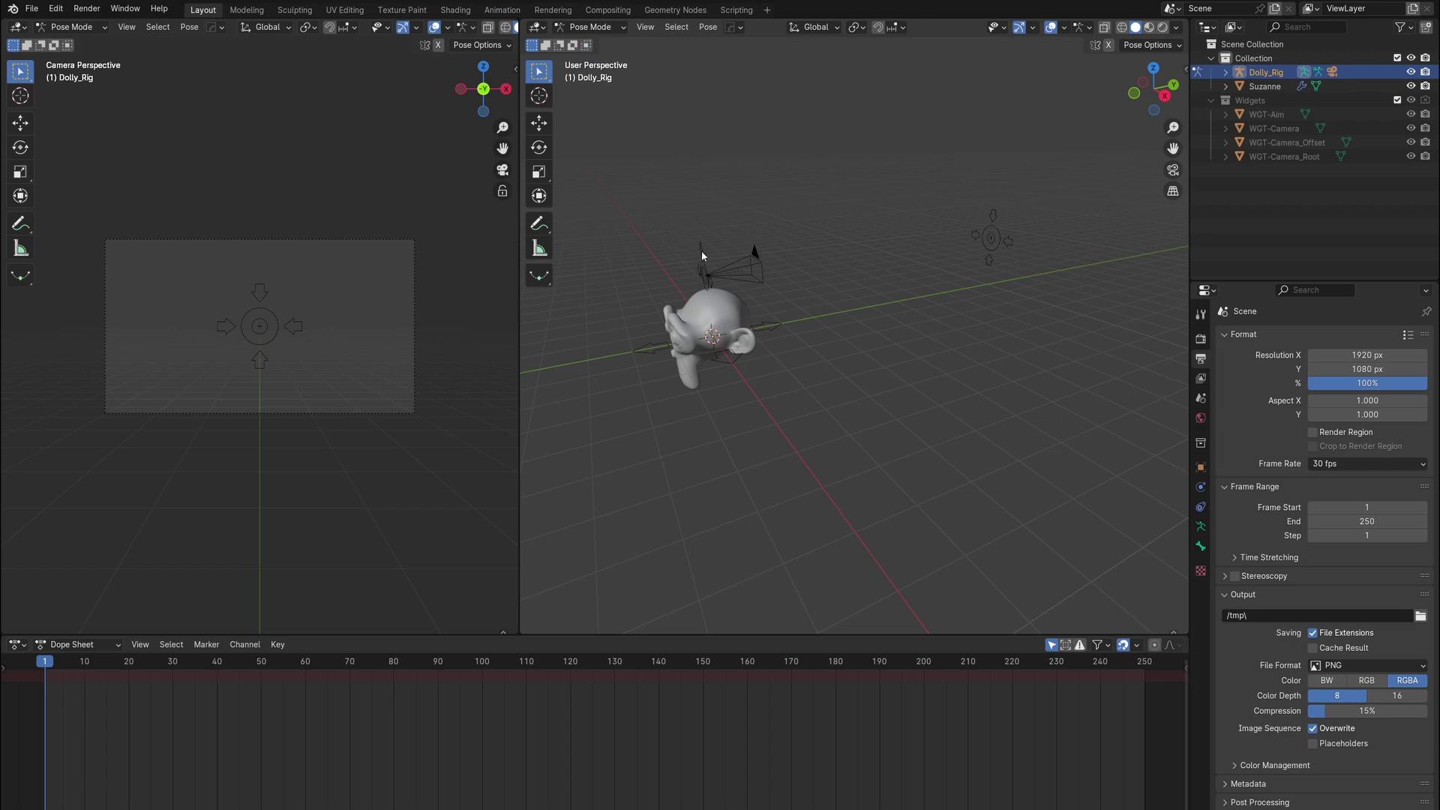
left_click(32, 8)
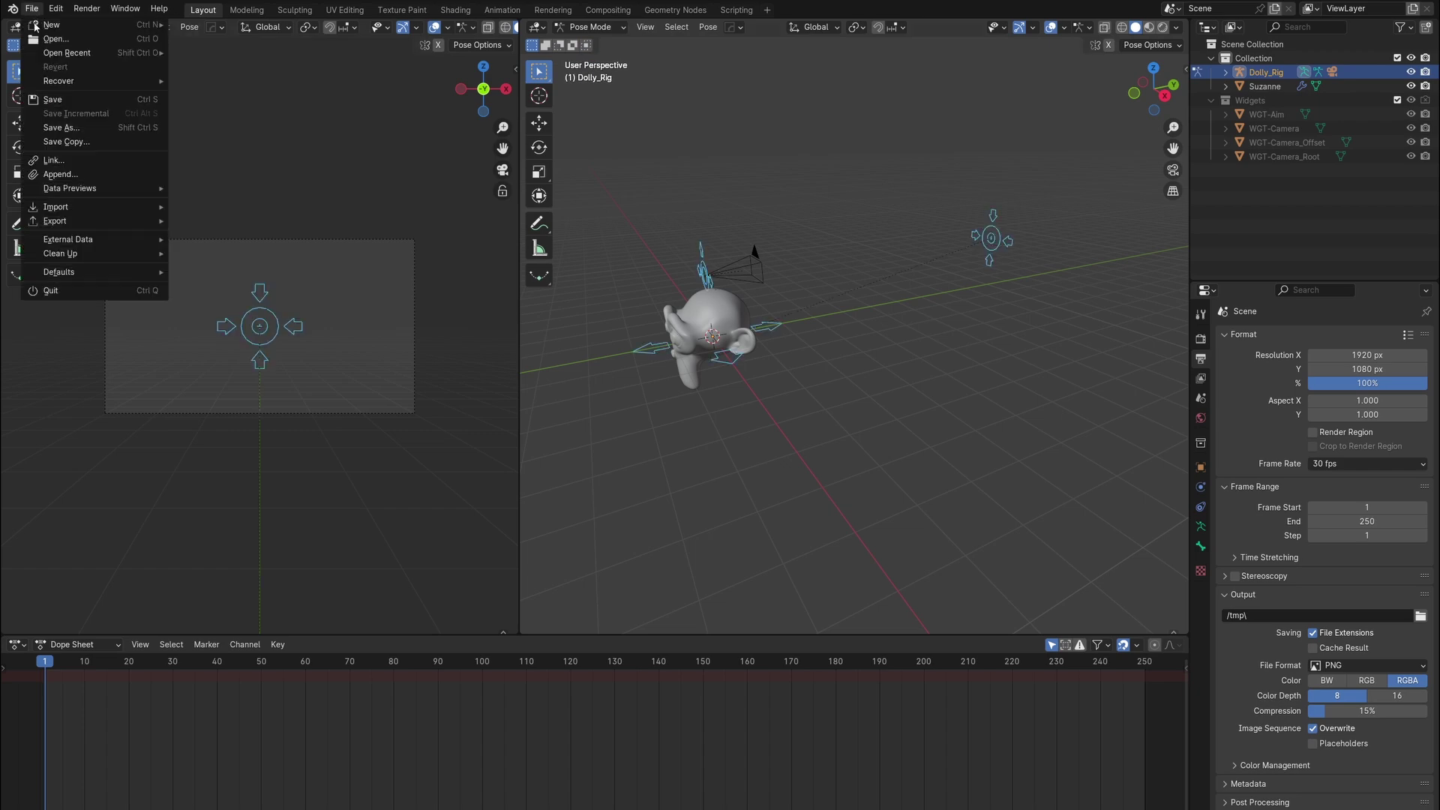
left_click(60, 174)
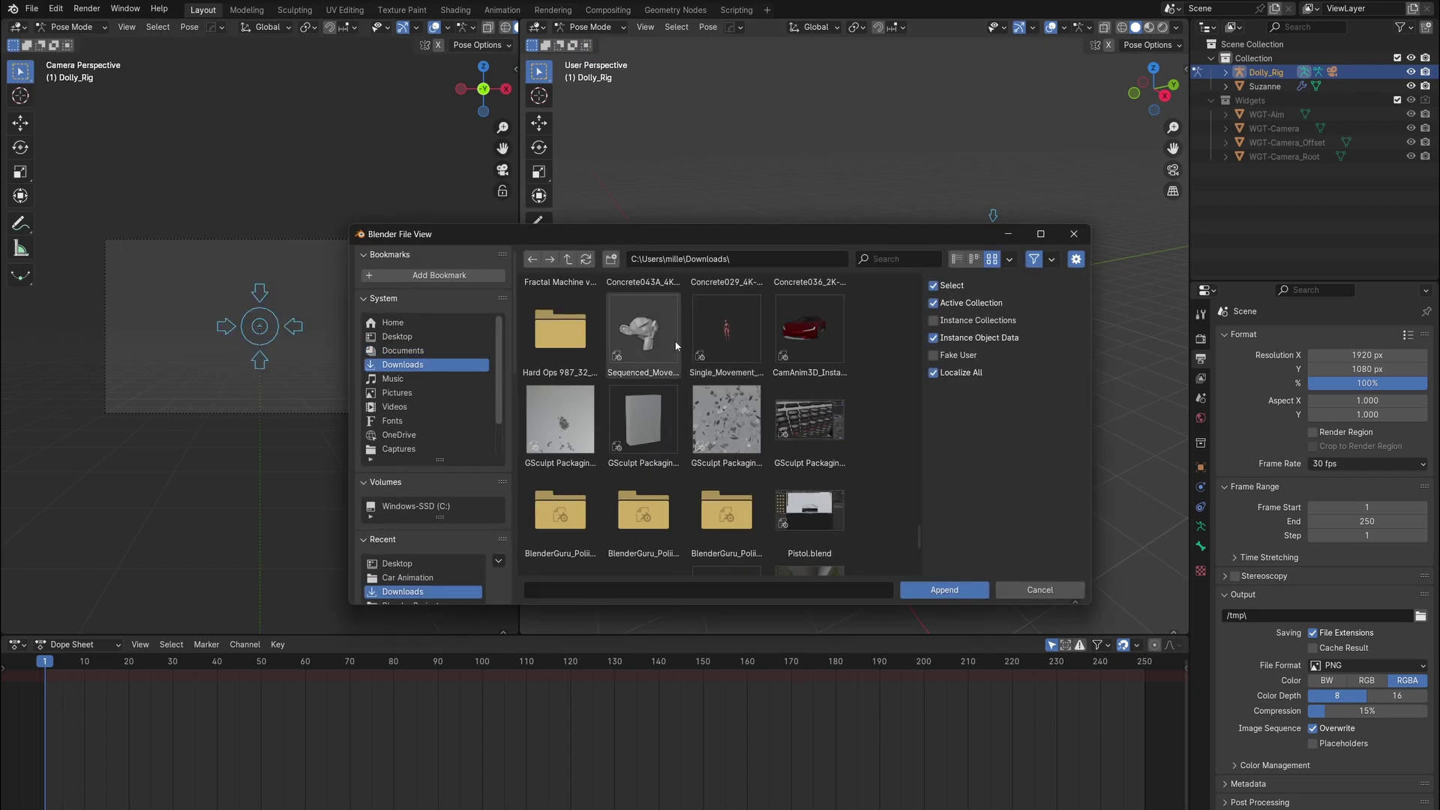
double_click(810, 330)
double_click(564, 330)
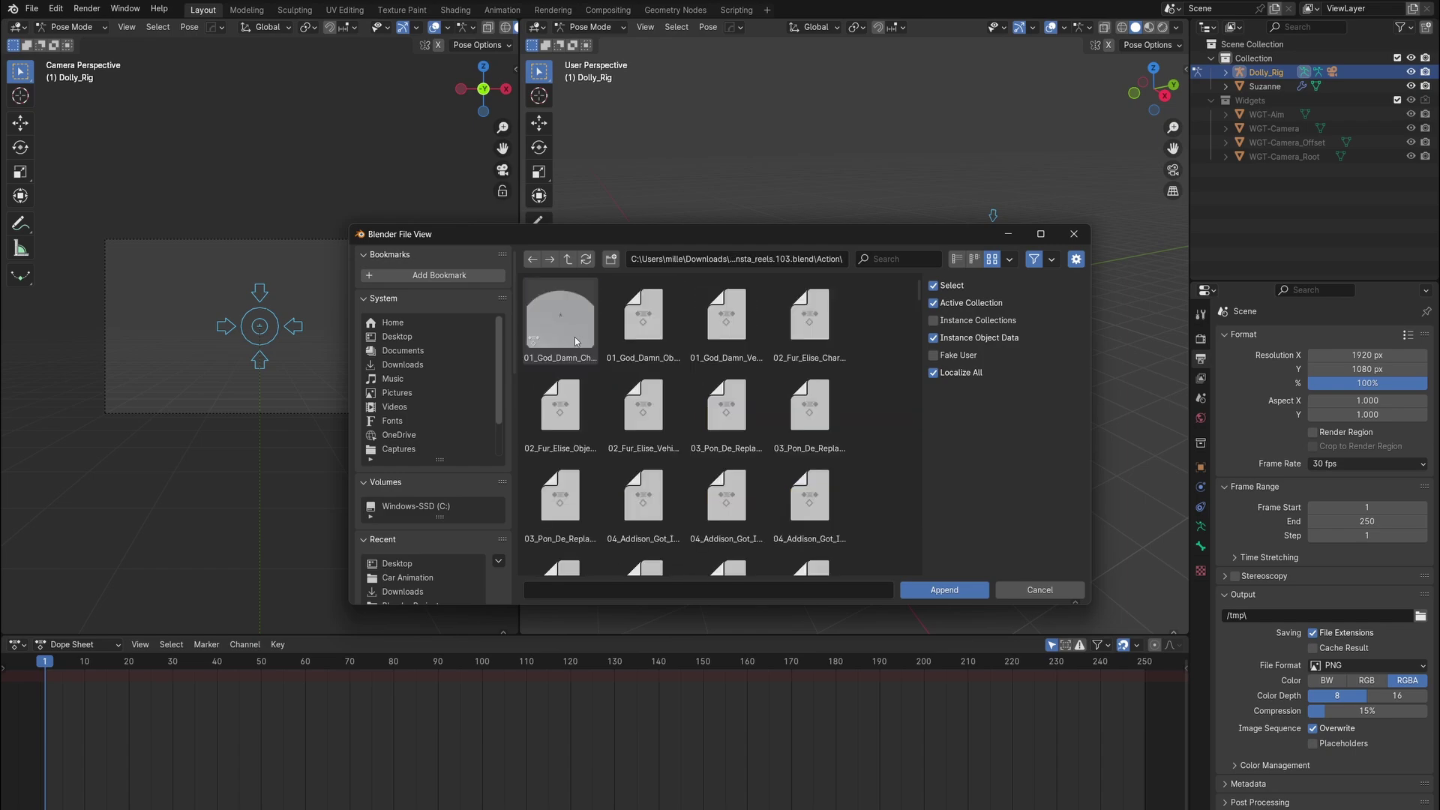
scroll(647, 379, "down", 2)
key("a")
left_click(948, 357)
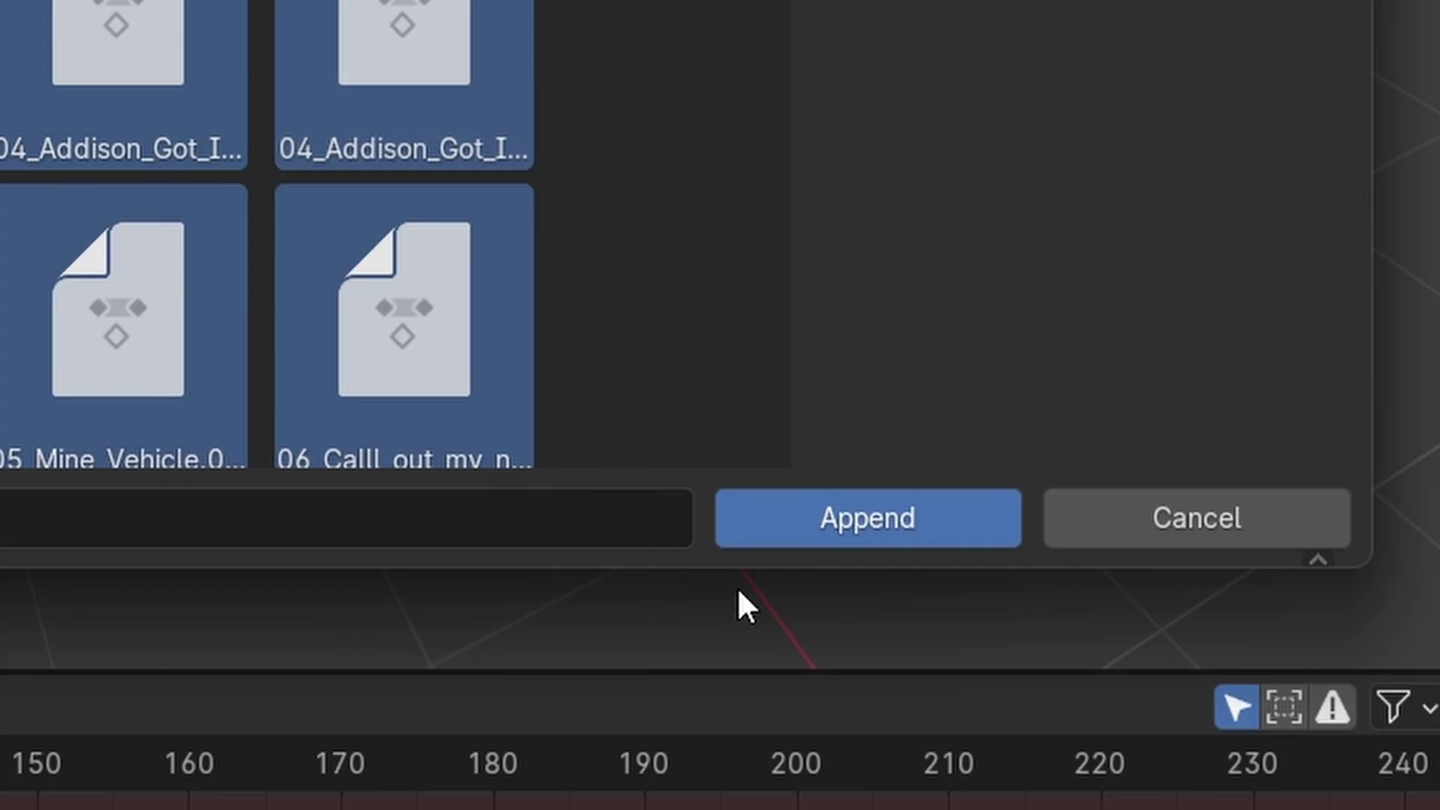
left_click(749, 537)
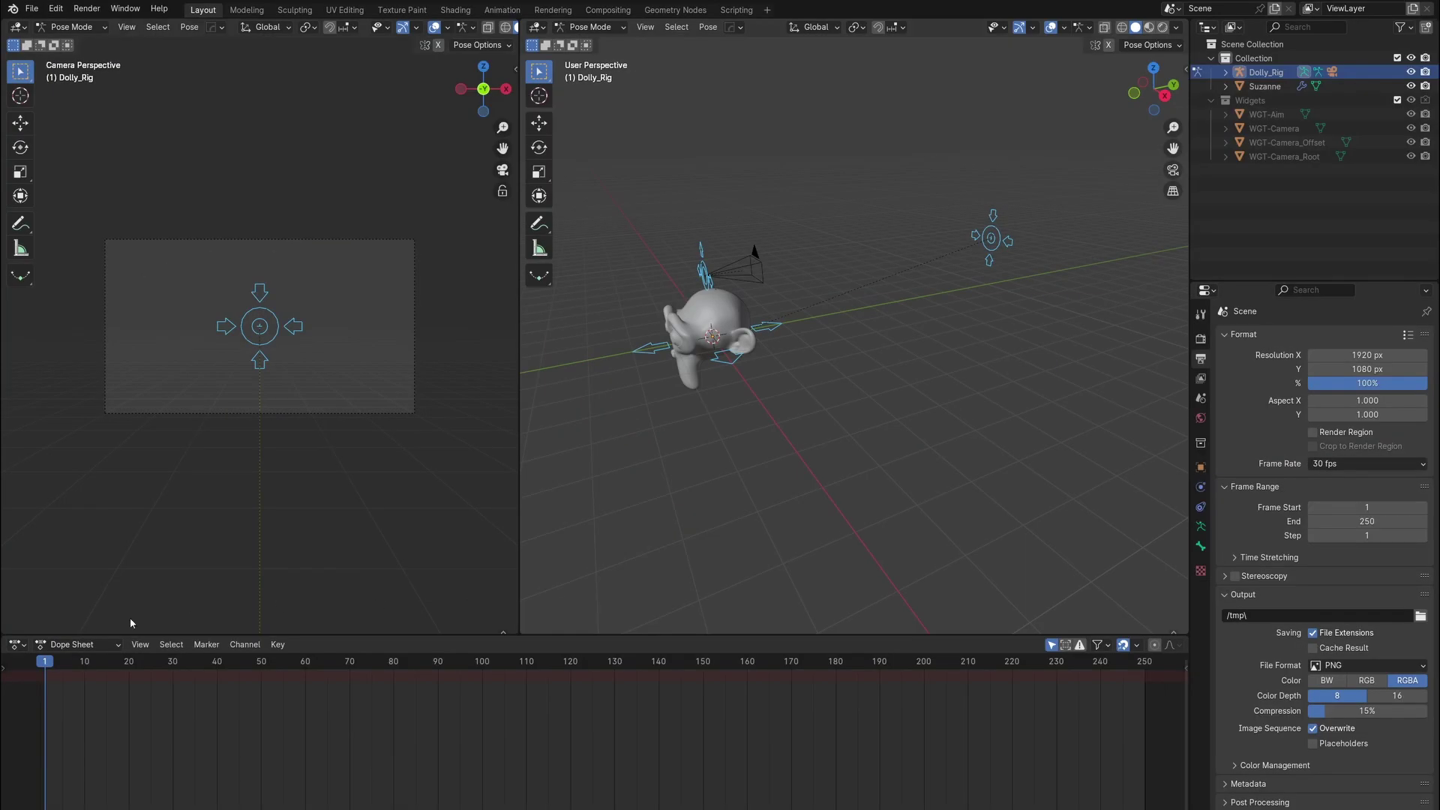
left_click(79, 645)
left_click(79, 695)
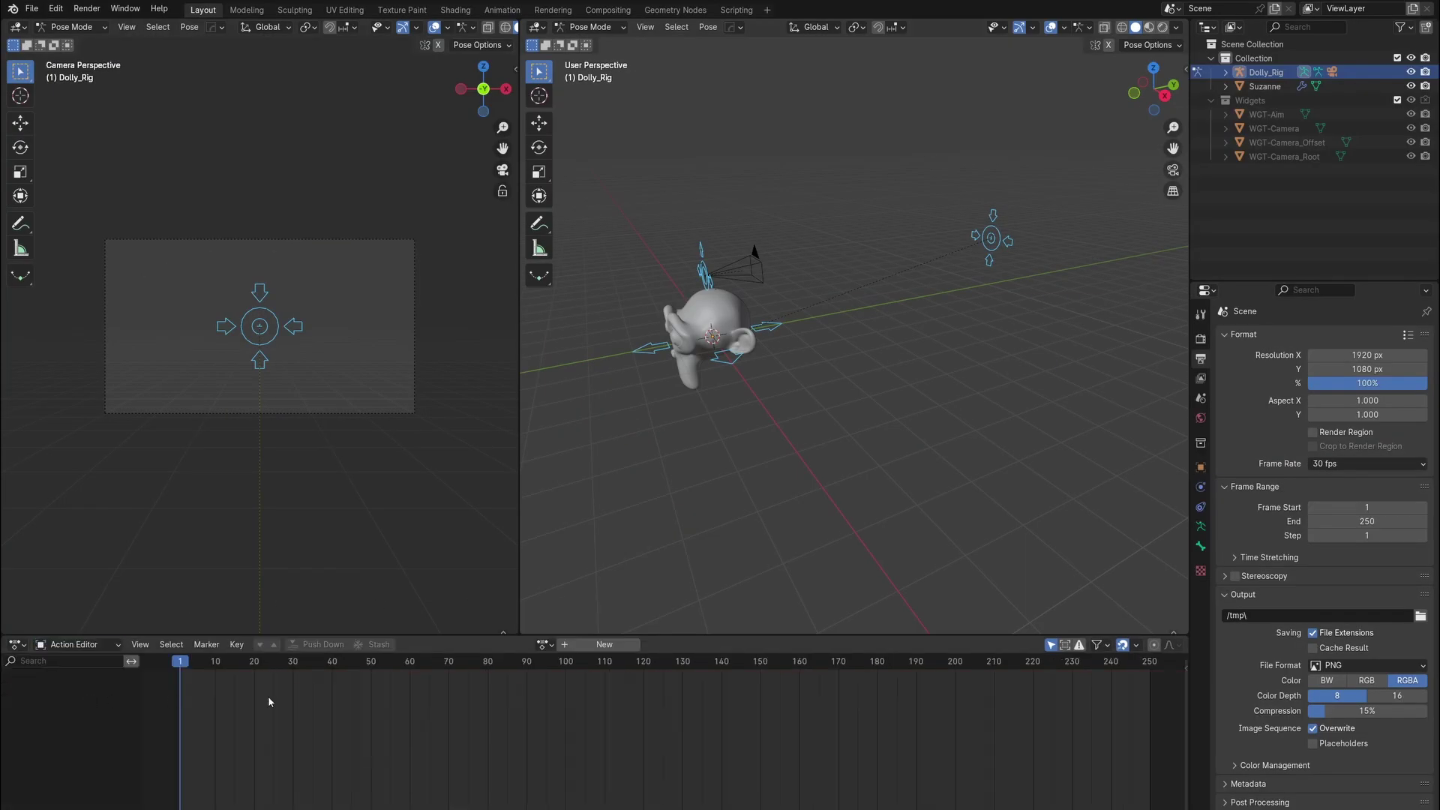
Step: Assign 01_God_Damn_Vehicle.001, play it, and begin rotating the Root bone about Z at frame 93
left_click(544, 645)
left_click(594, 693)
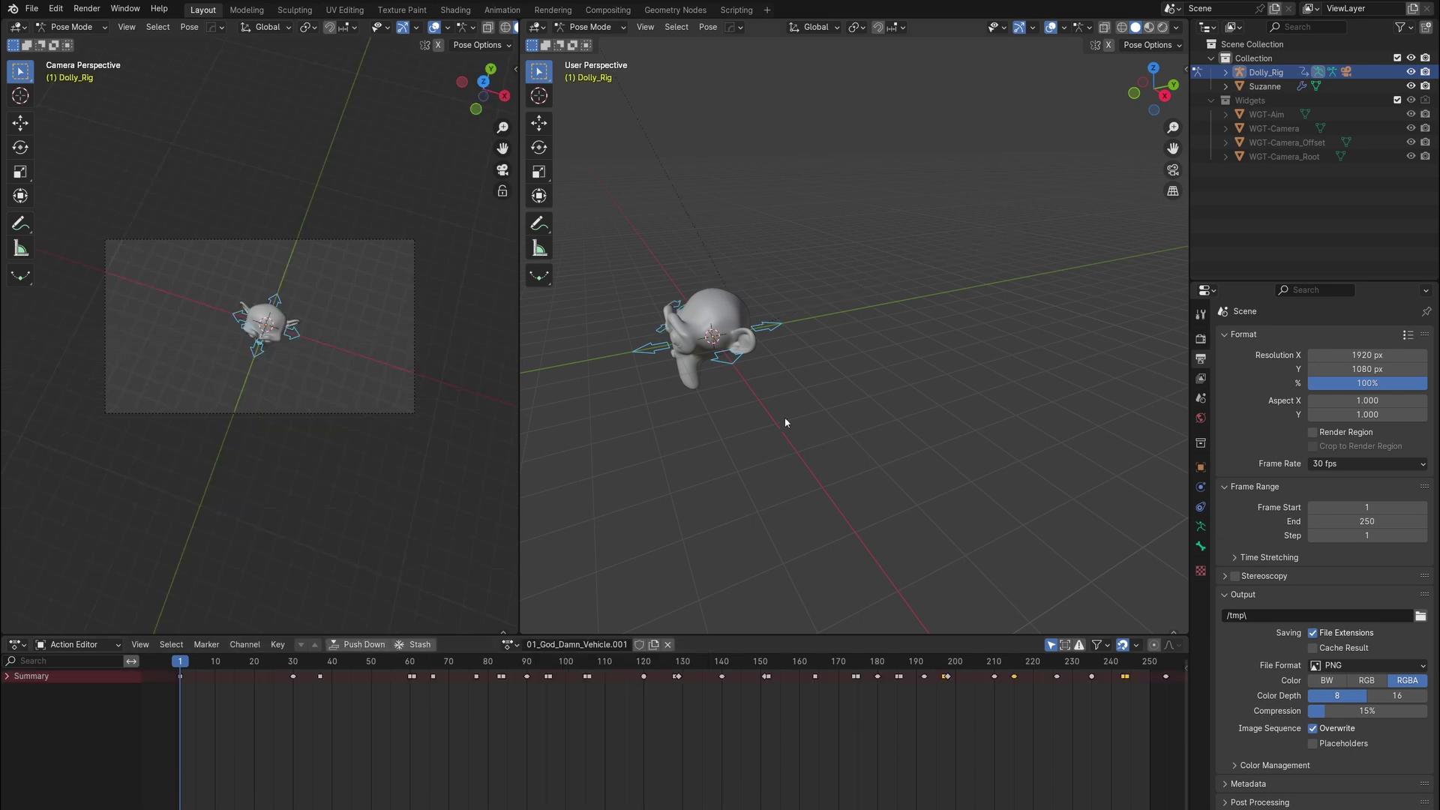
key("space")
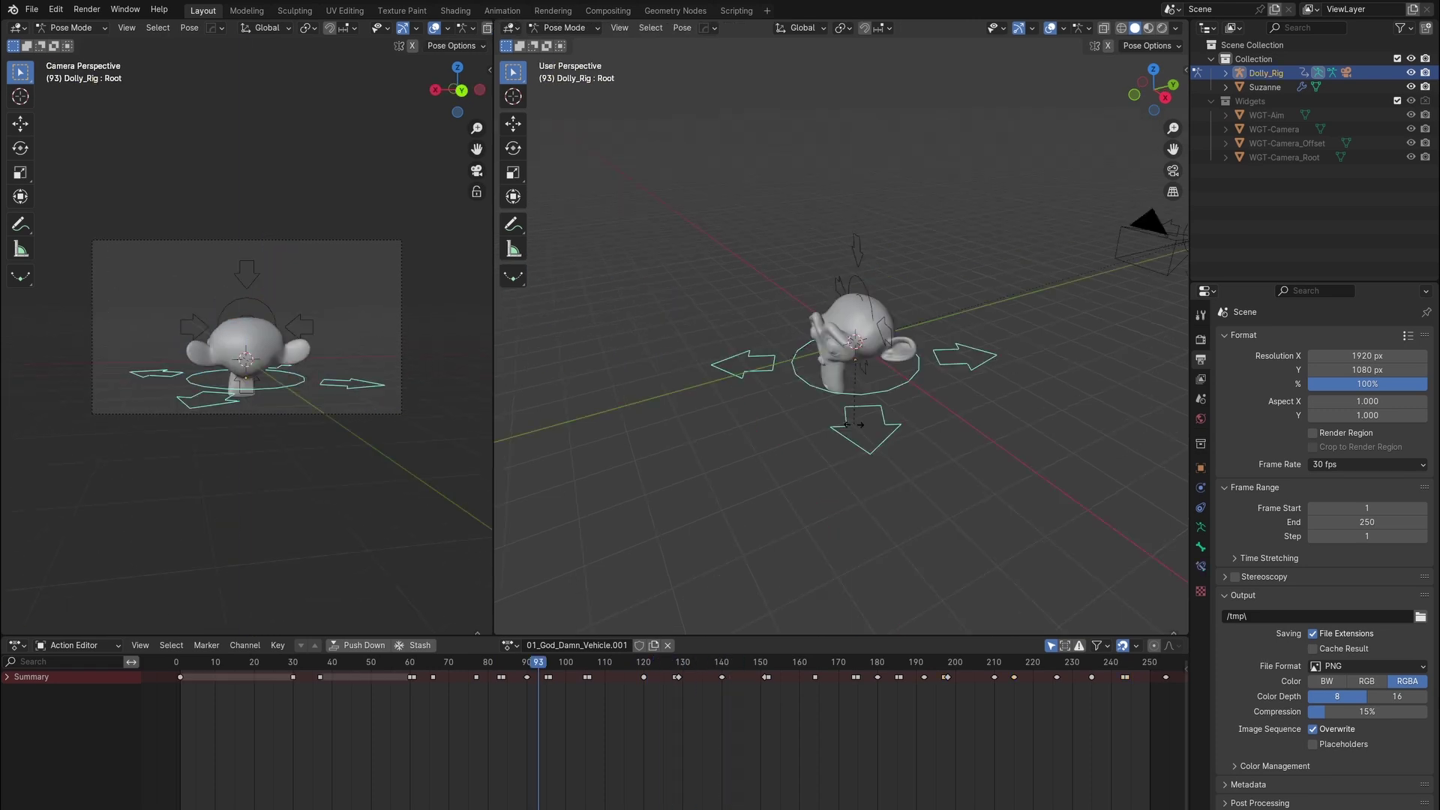
key("r")
key("z")
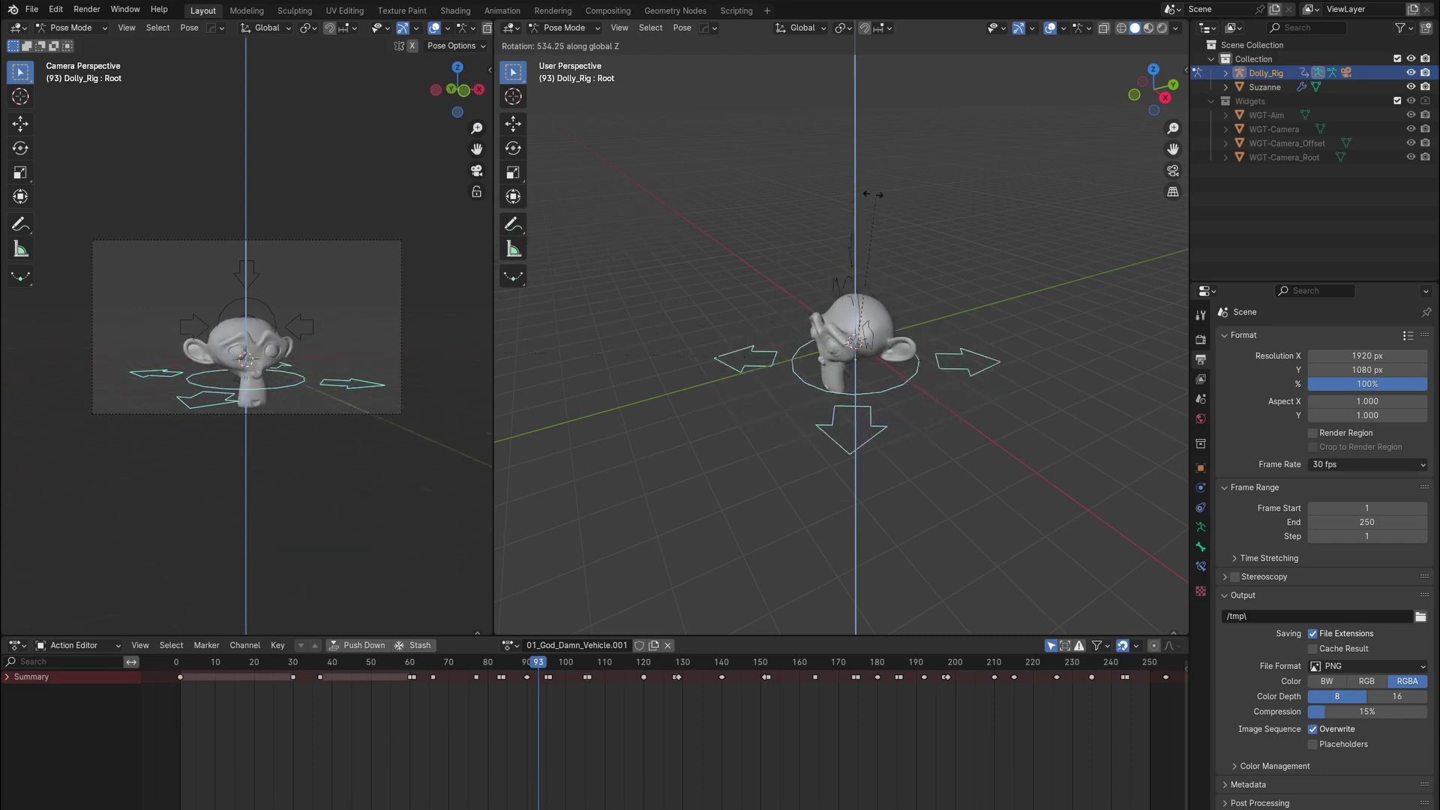
Step: Apply the Root bone's Z rotation, cancel the Camera_Offset move, and frame all rig keyframes
left_click(852, 496)
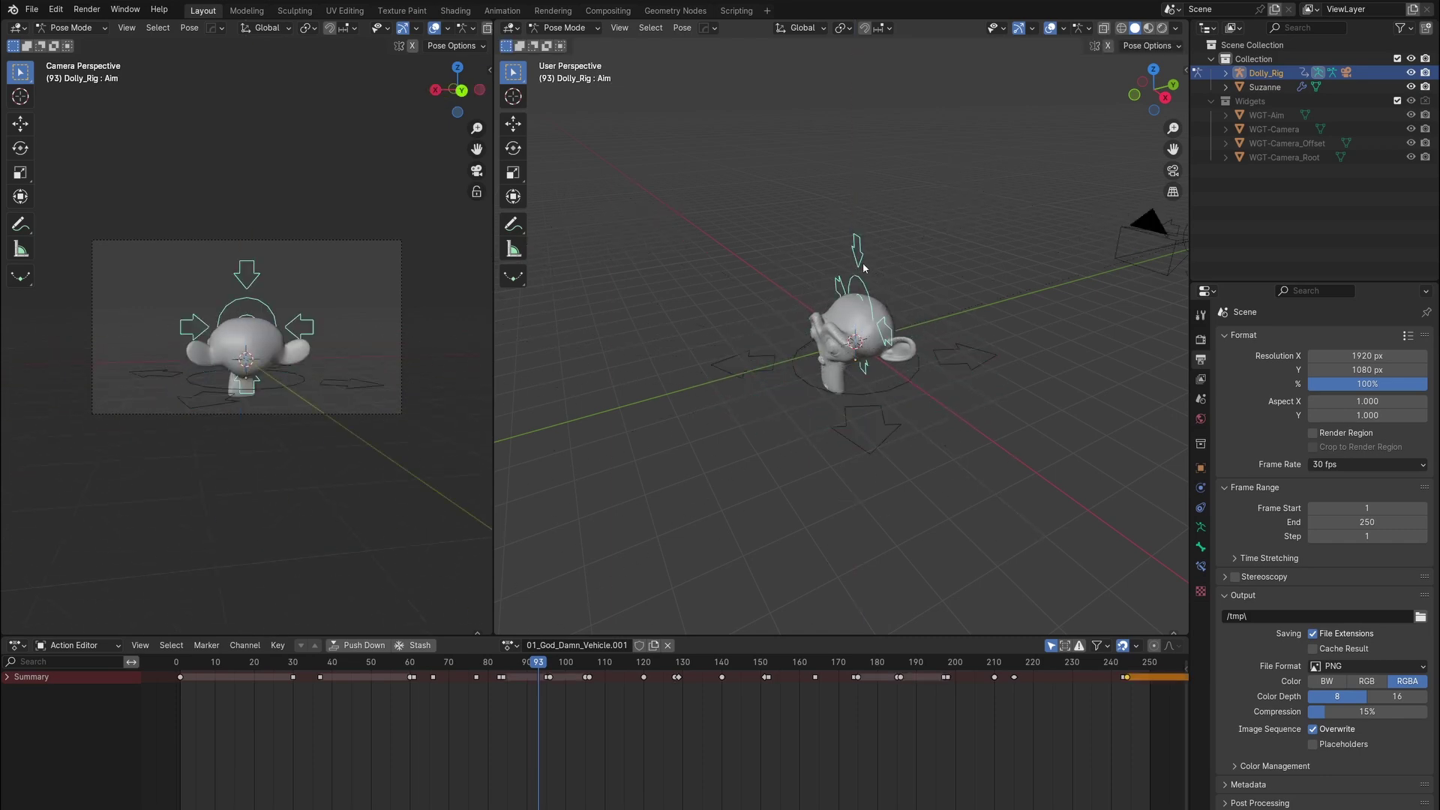
middle_click_drag(862, 328, 853, 317)
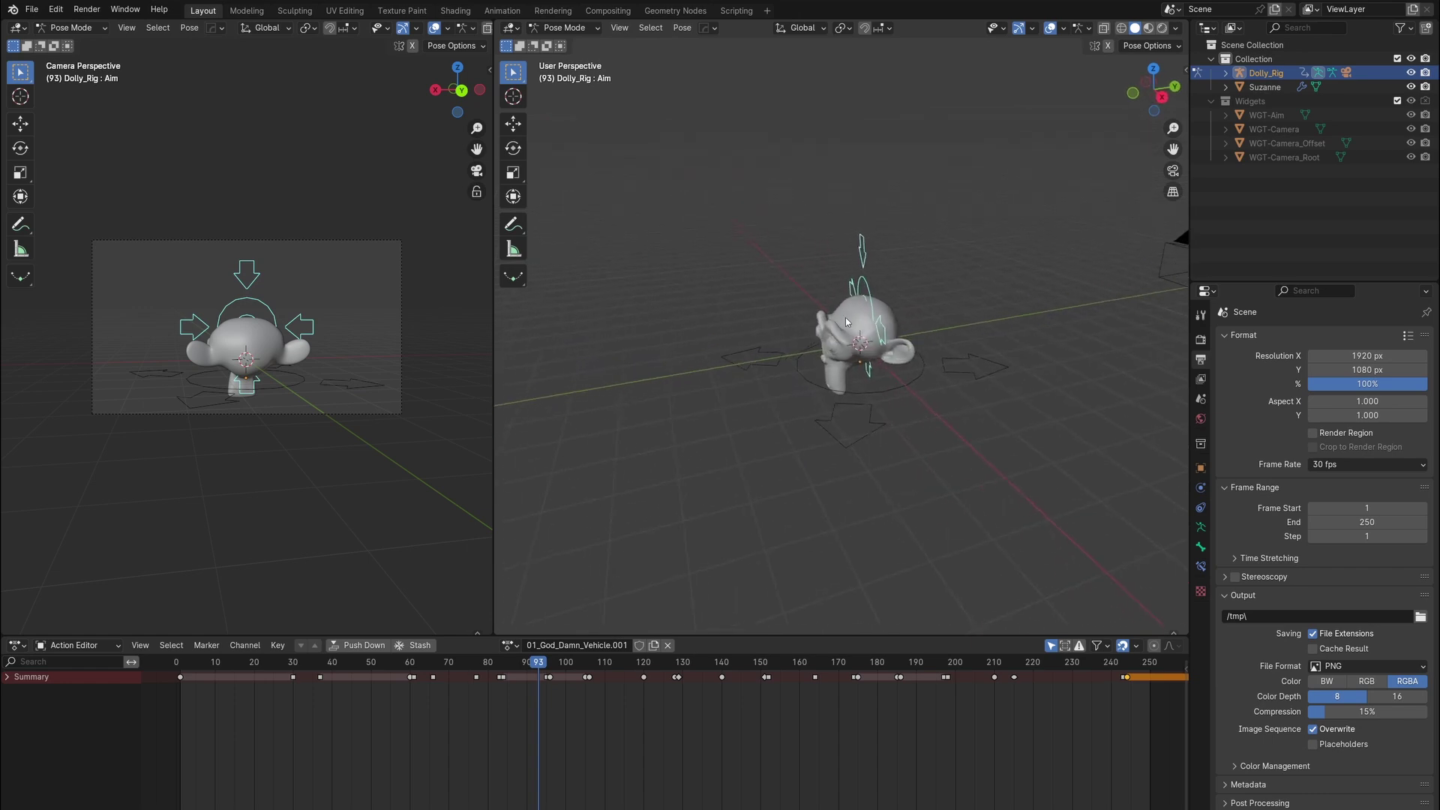
key("g")
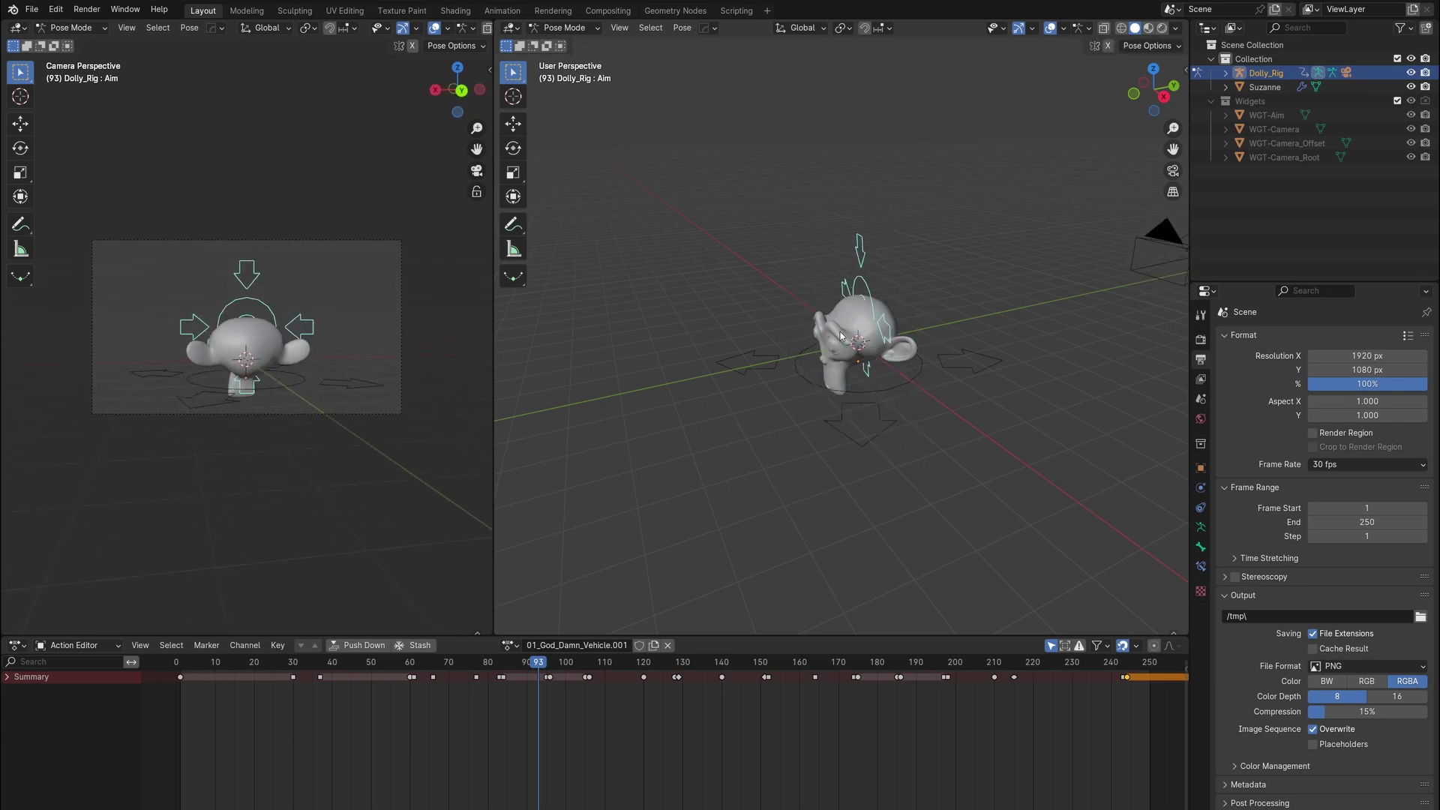
middle_click_drag(840, 336, 973, 202)
key("Escape")
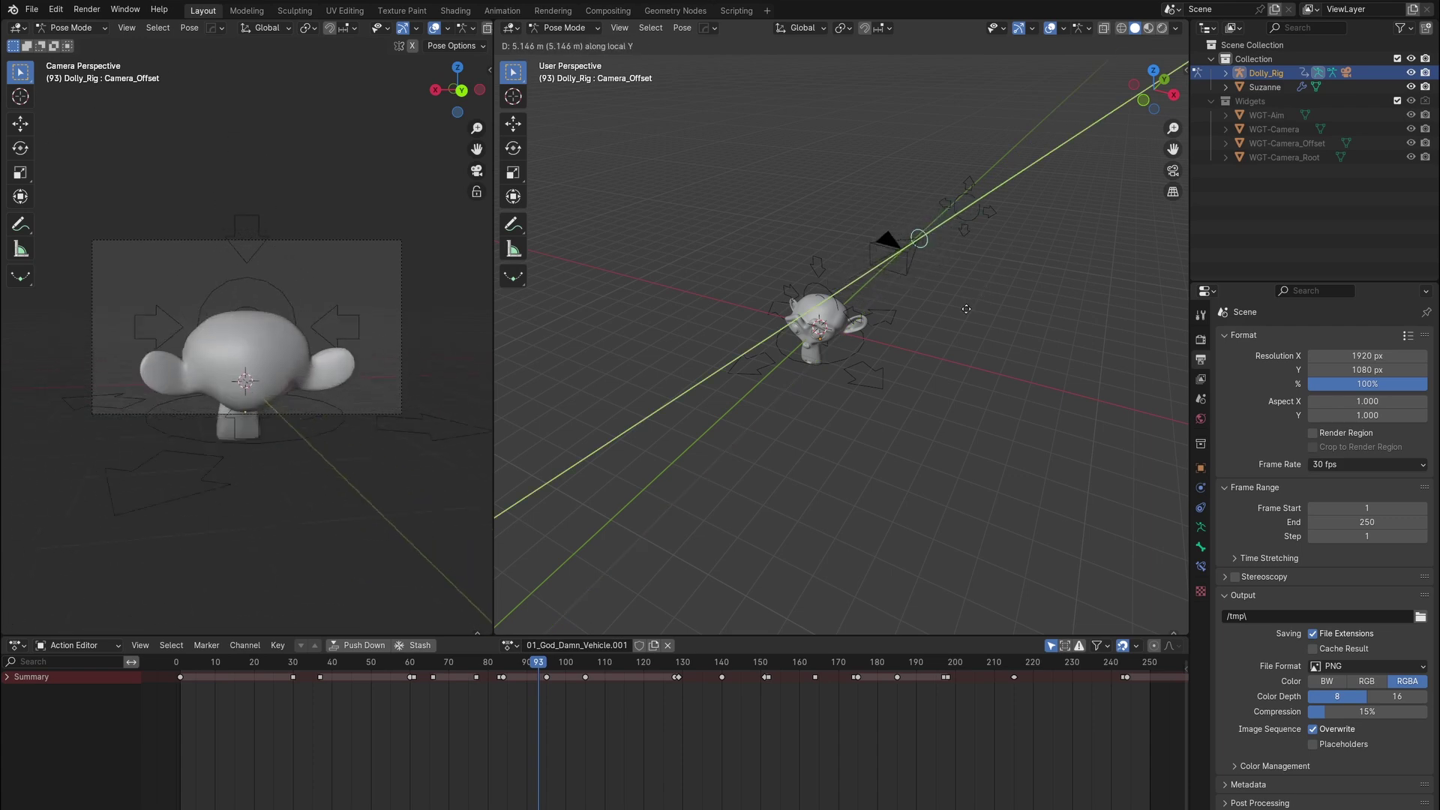
key("Escape")
key("a")
key("Home")
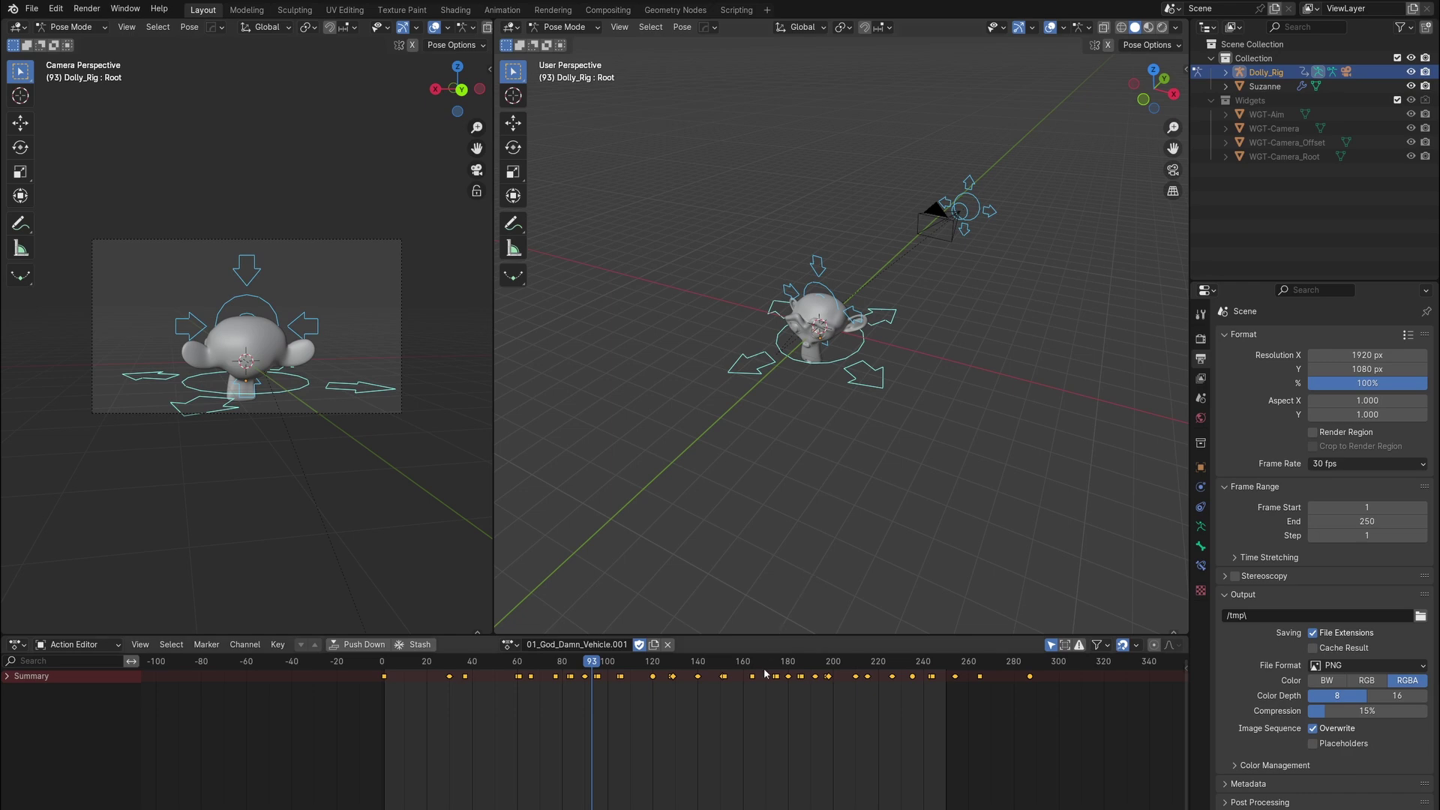
Step: Slide the selected rig keyframes 50 frames earlier, then replay the animation from the start
key("s")
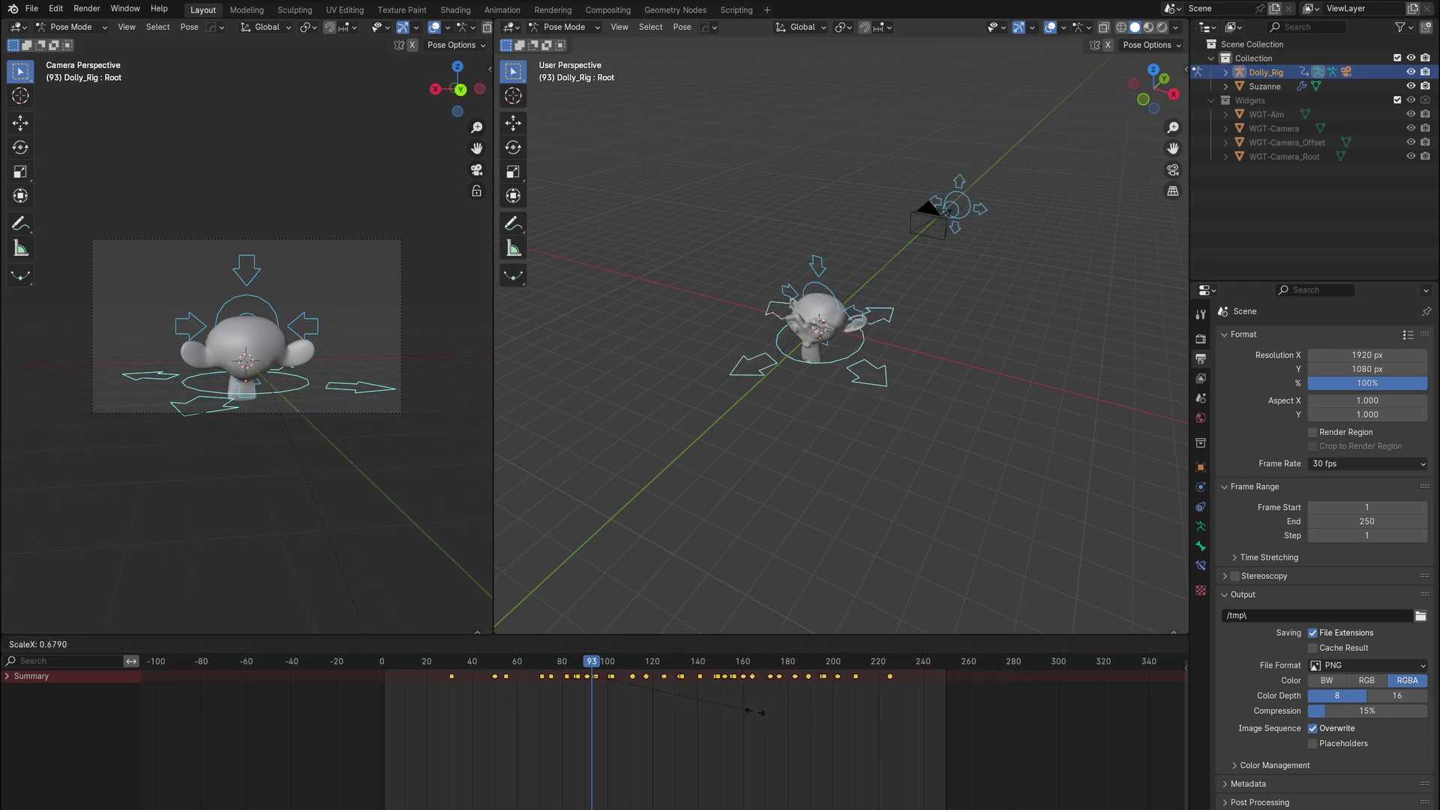
key("Escape")
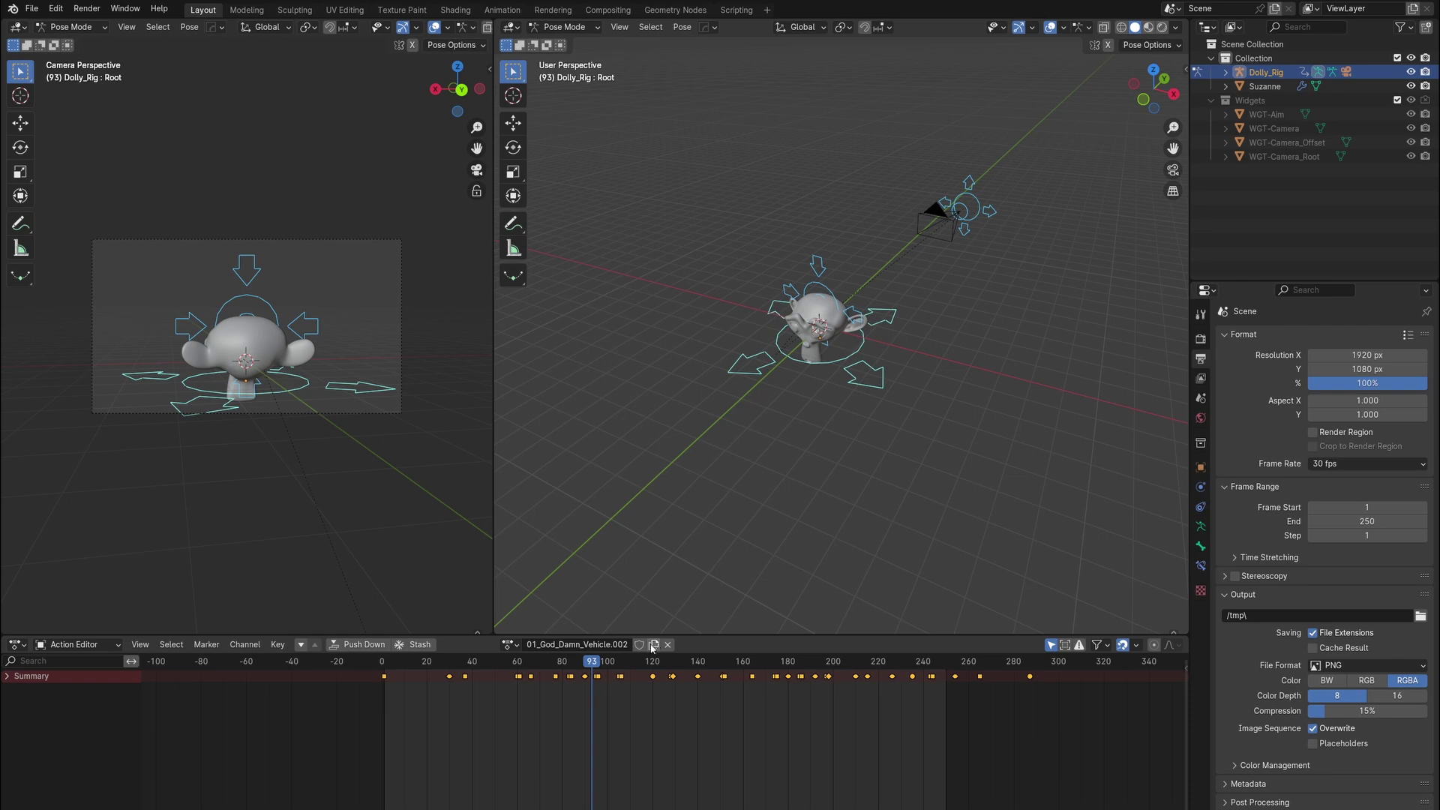
key("g")
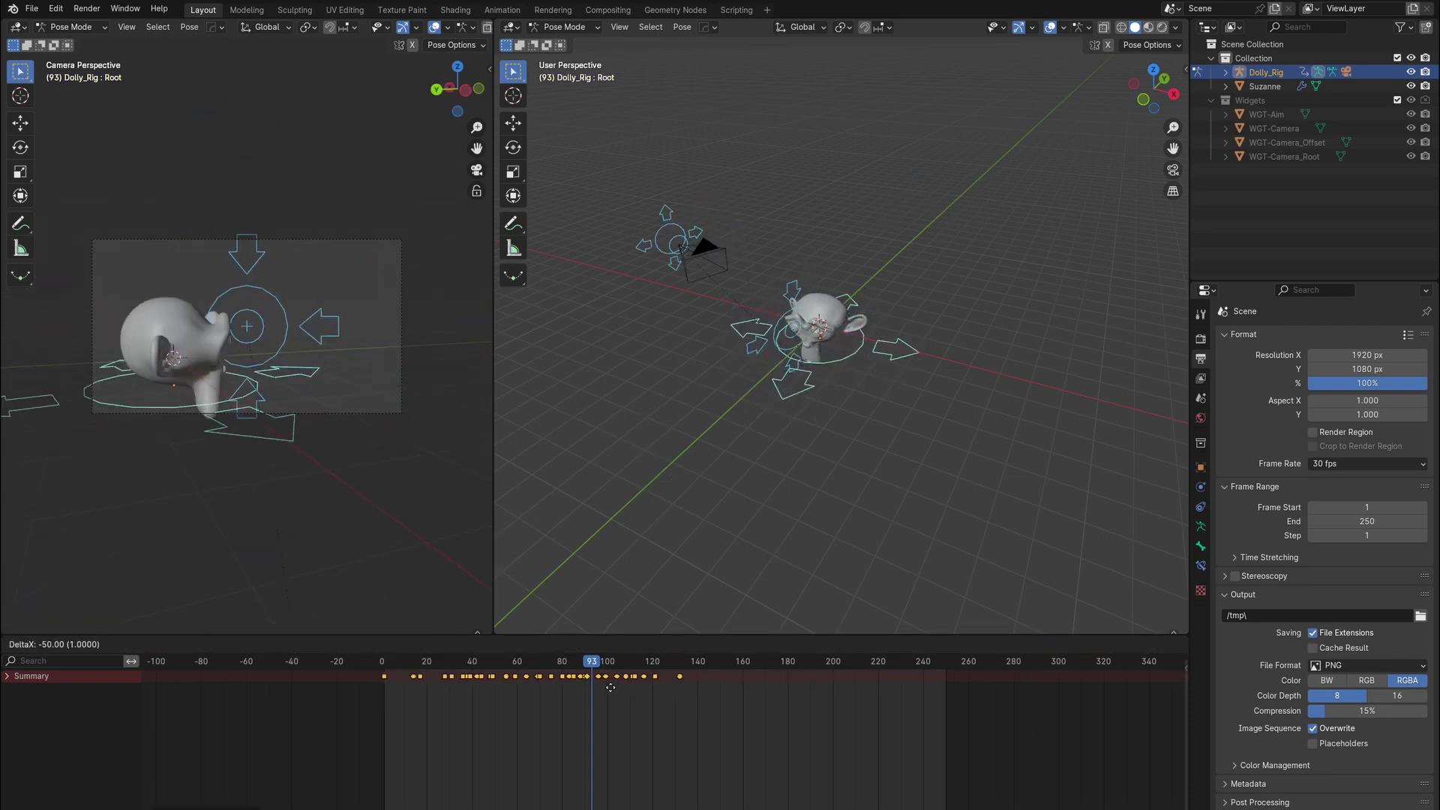
left_click(612, 690)
left_click(381, 666)
key("space")
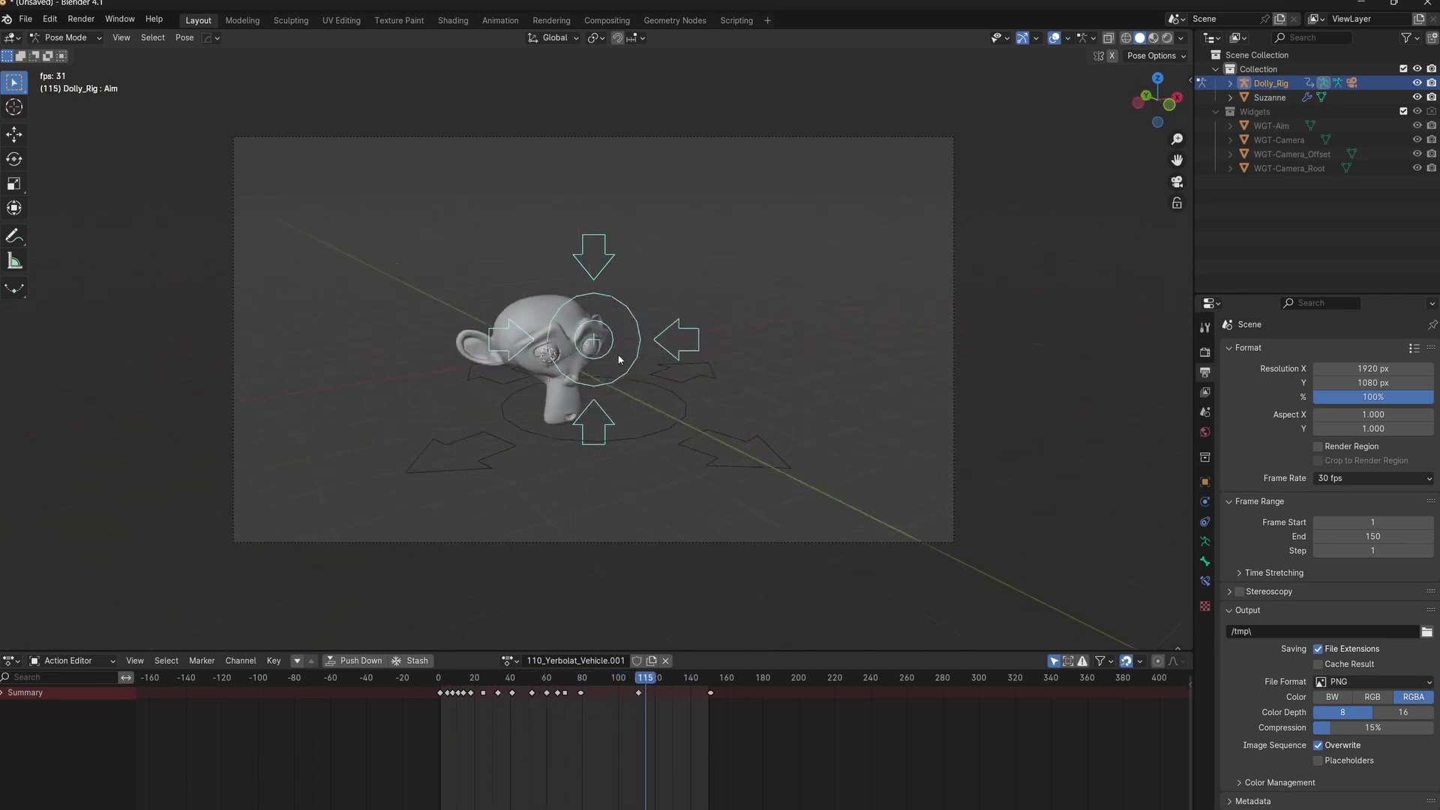
Step: Orbit out of the camera view to watch the Dolly rig circling Suzanne during playback
middle_click_drag(582, 382, 1127, 405)
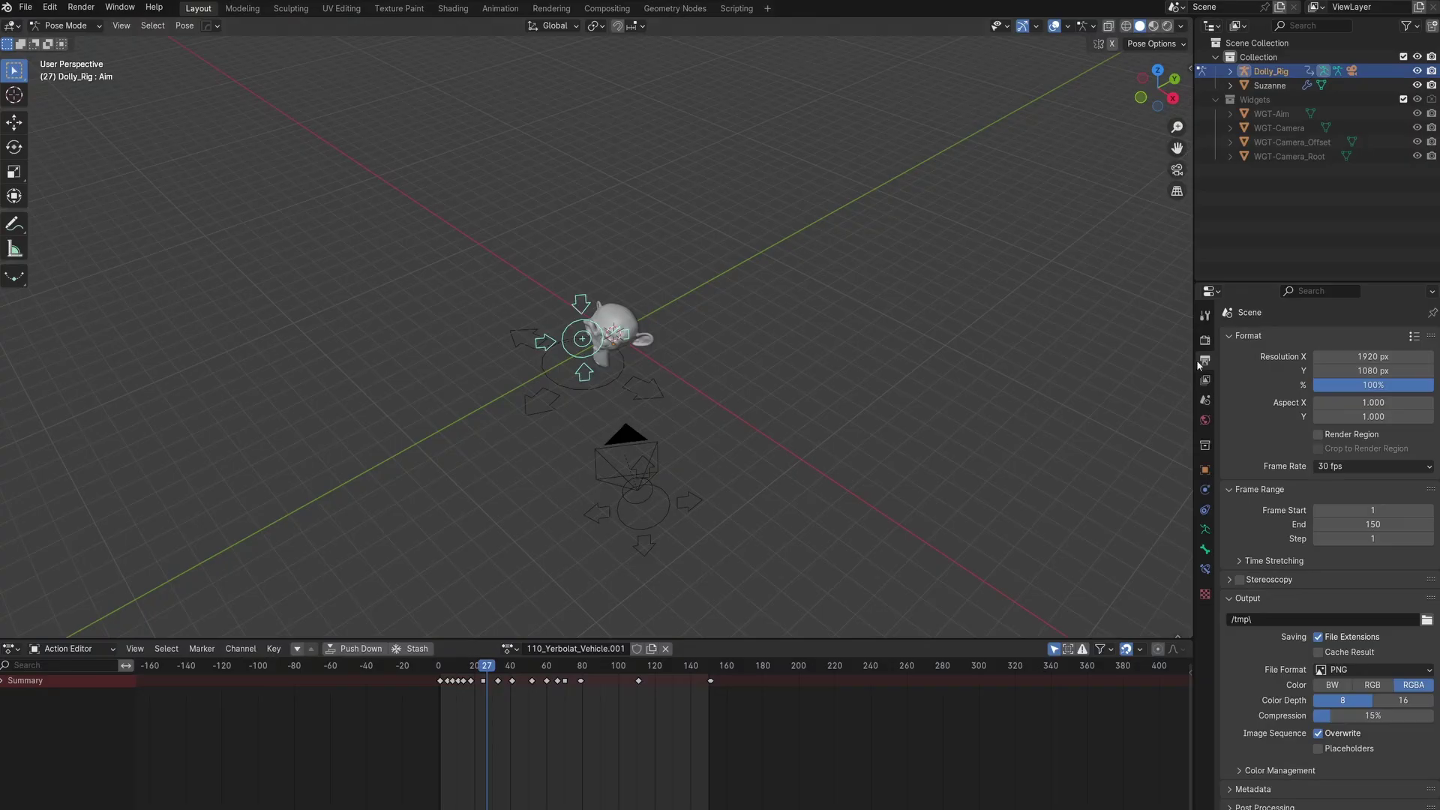
Step: Turn on EEVEE motion blur, then enable Dolly_Camera depth of field and pick its focus object
left_click(1206, 340)
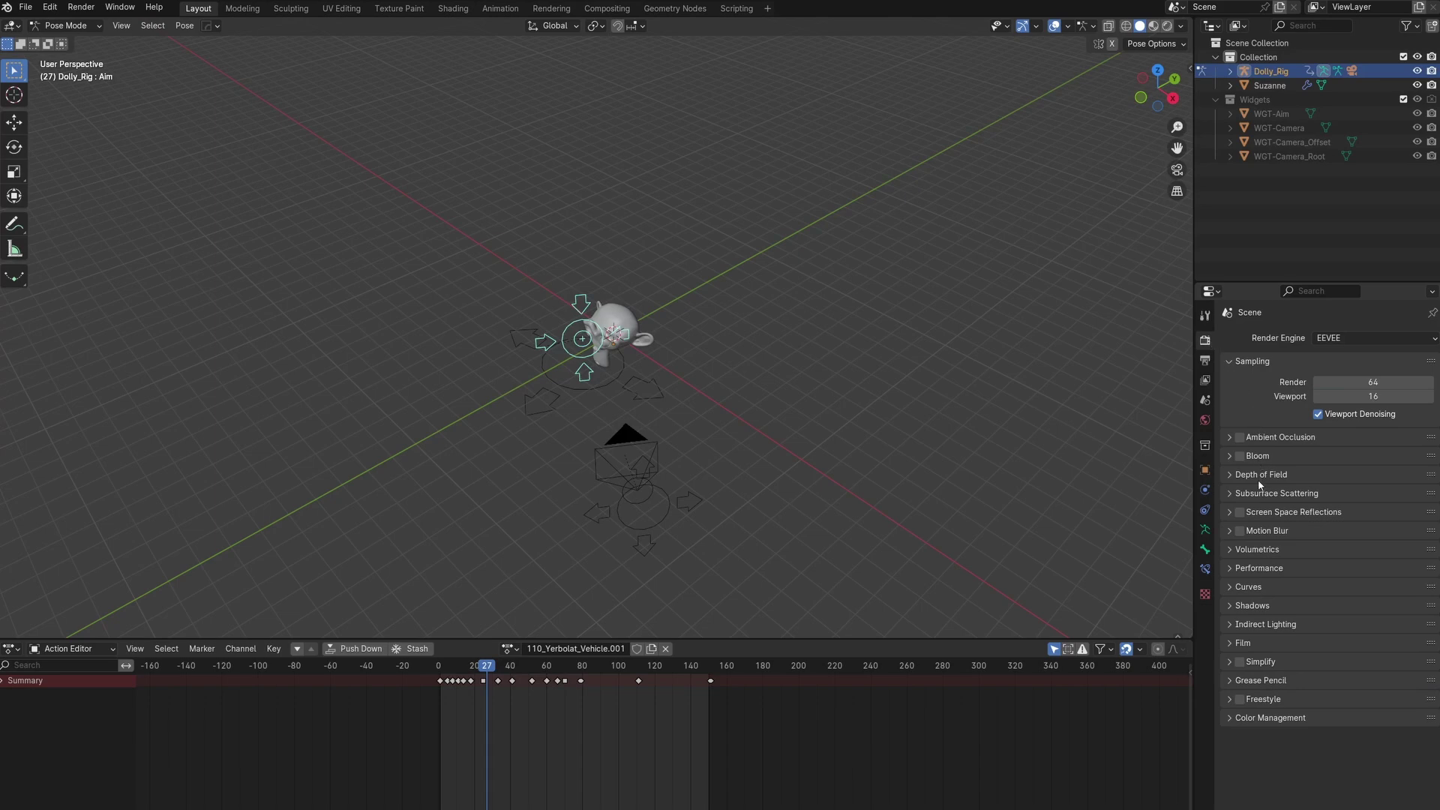
key("ctrl+Tab")
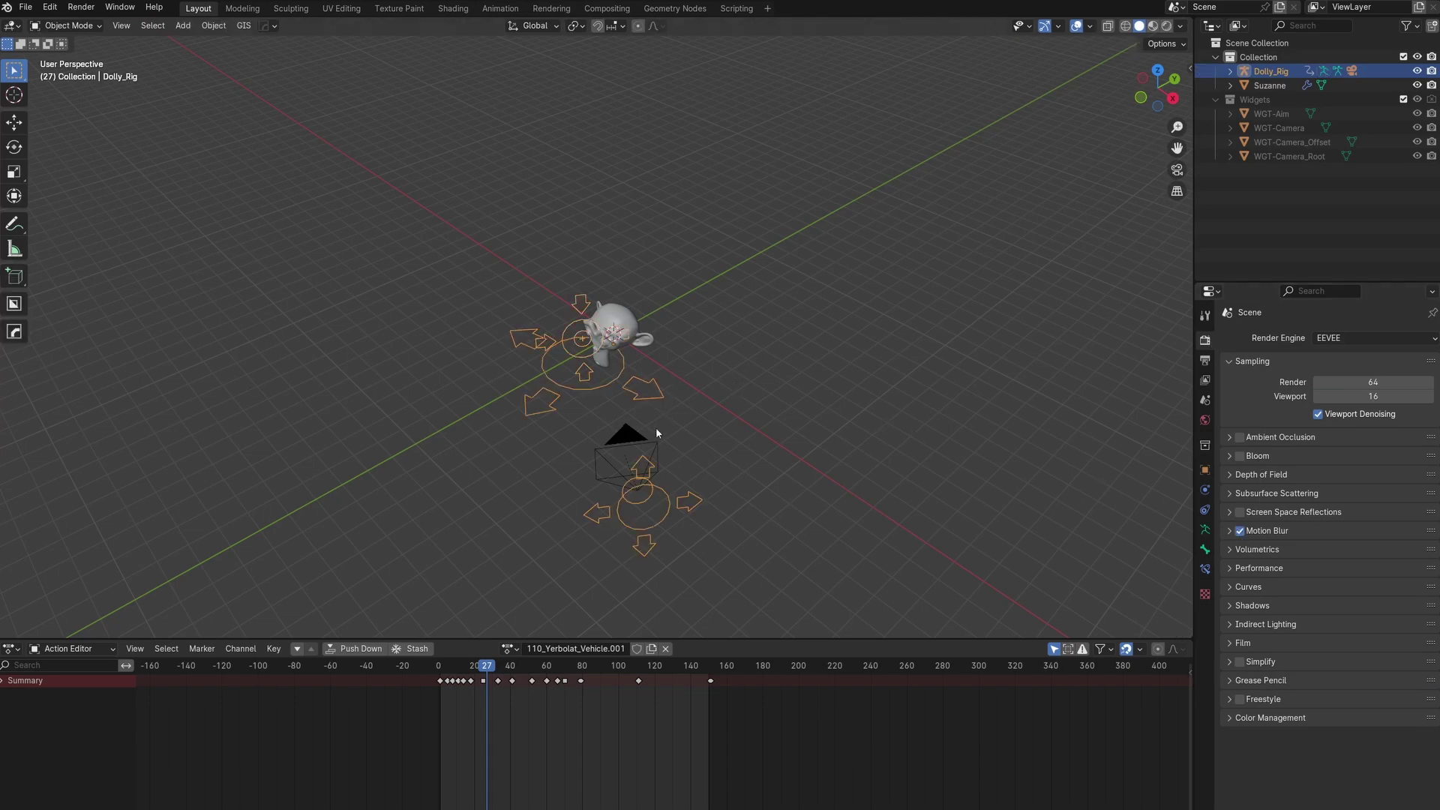
left_click(649, 446)
left_click(1205, 530)
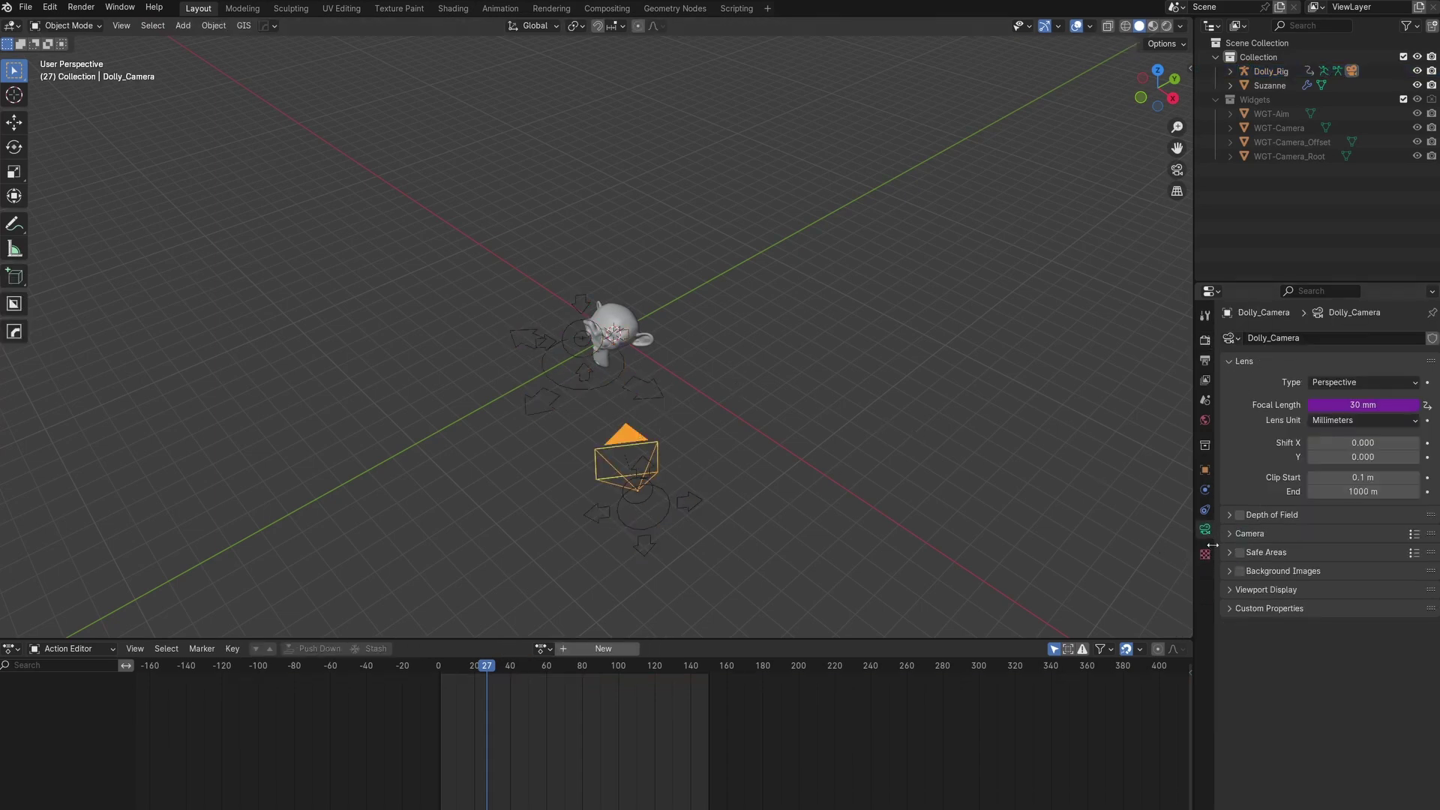
left_click(1240, 515)
left_click(1230, 516)
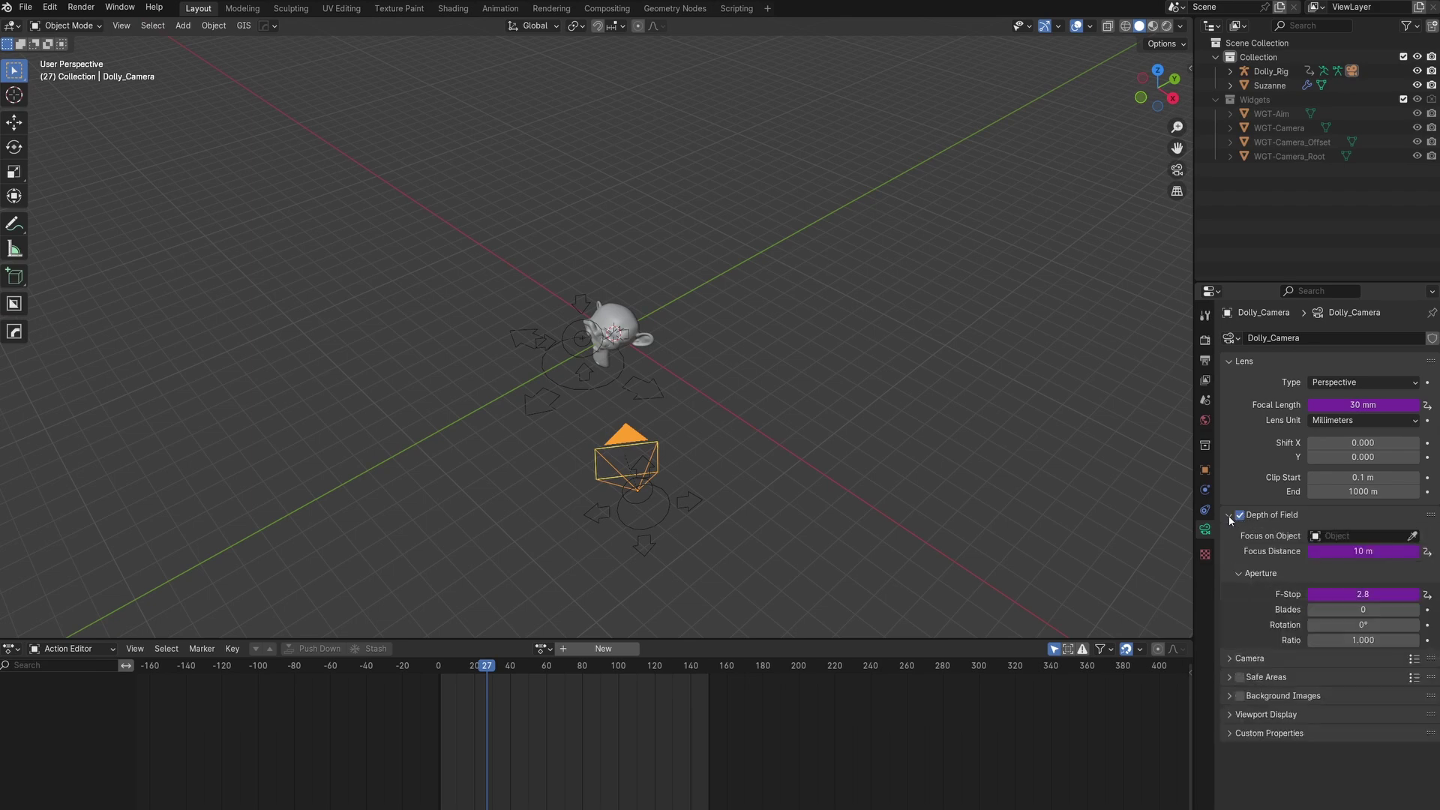
left_click(1413, 536)
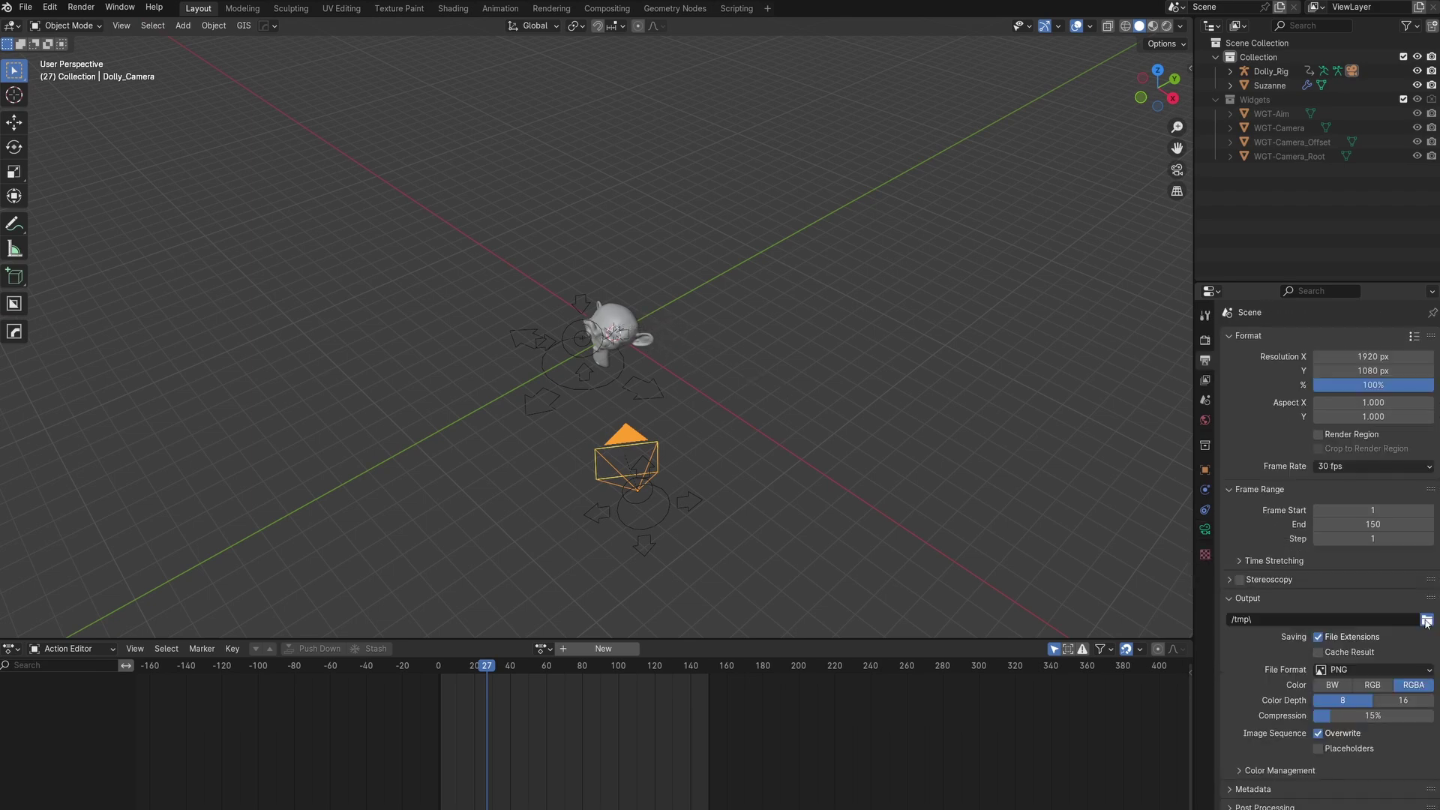
Step: Set the render output folder to the Desktop
left_click(1426, 620)
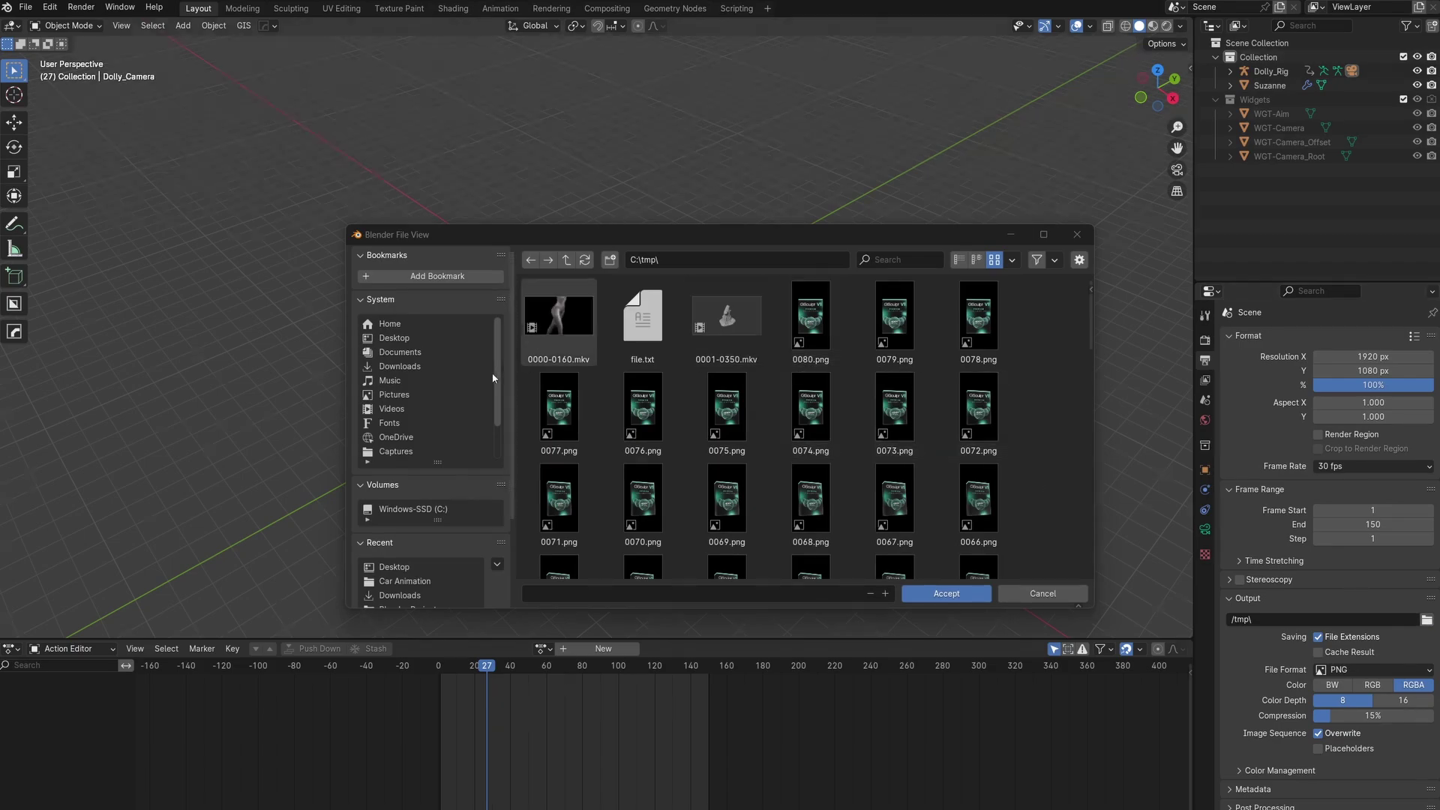
left_click(413, 339)
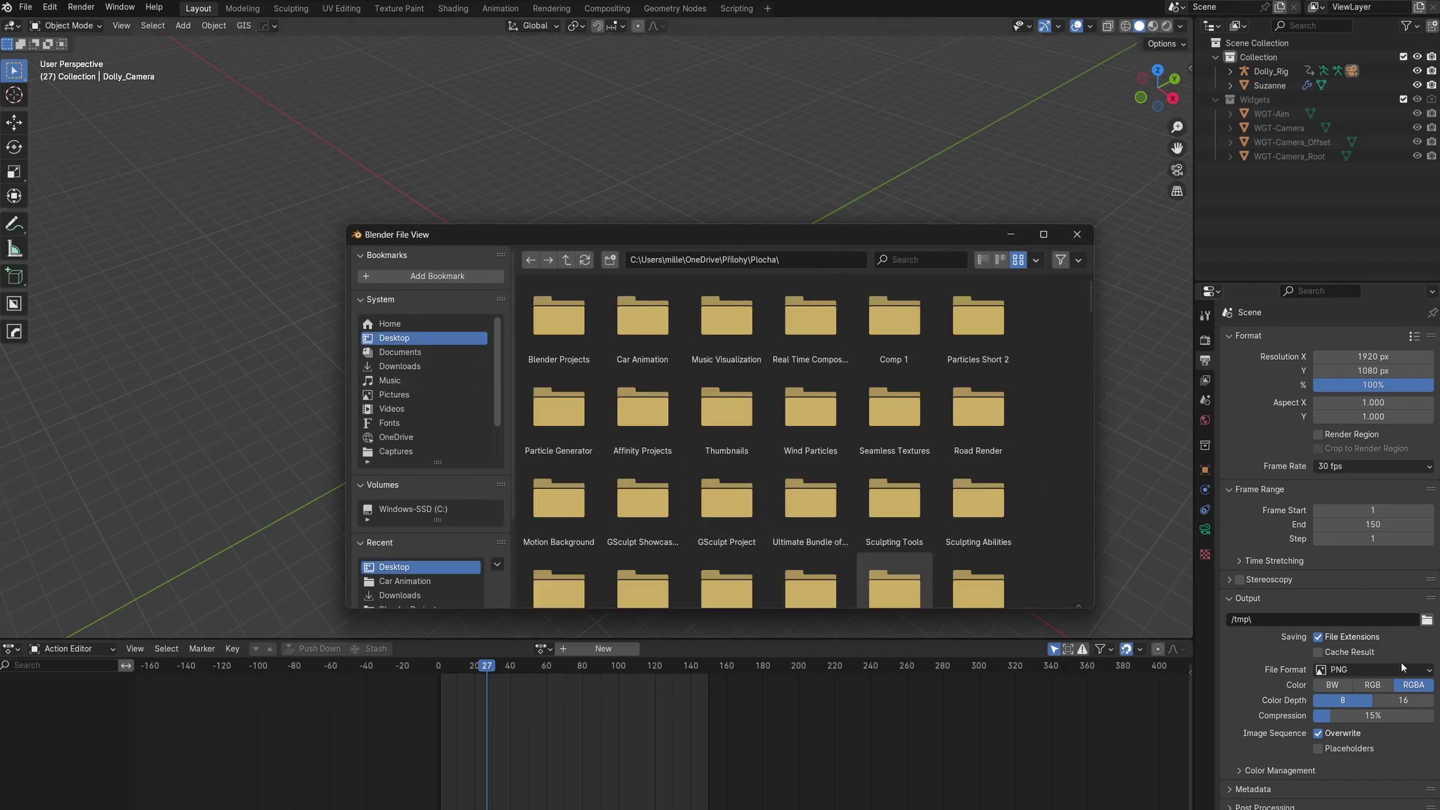
left_click(912, 587)
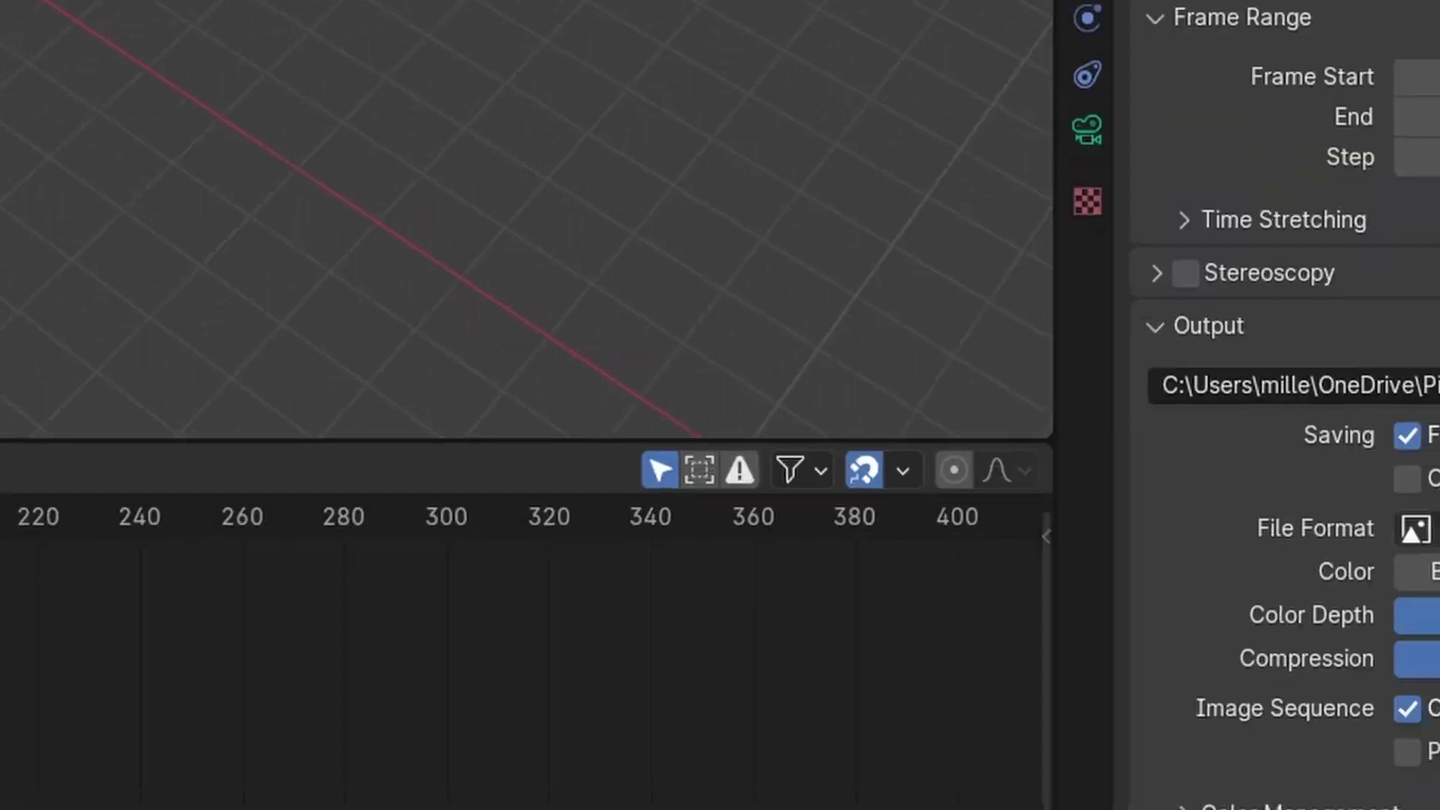
Step: Keep PNG as the output format with 0% compression and 16-bit color depth
left_click(1429, 528)
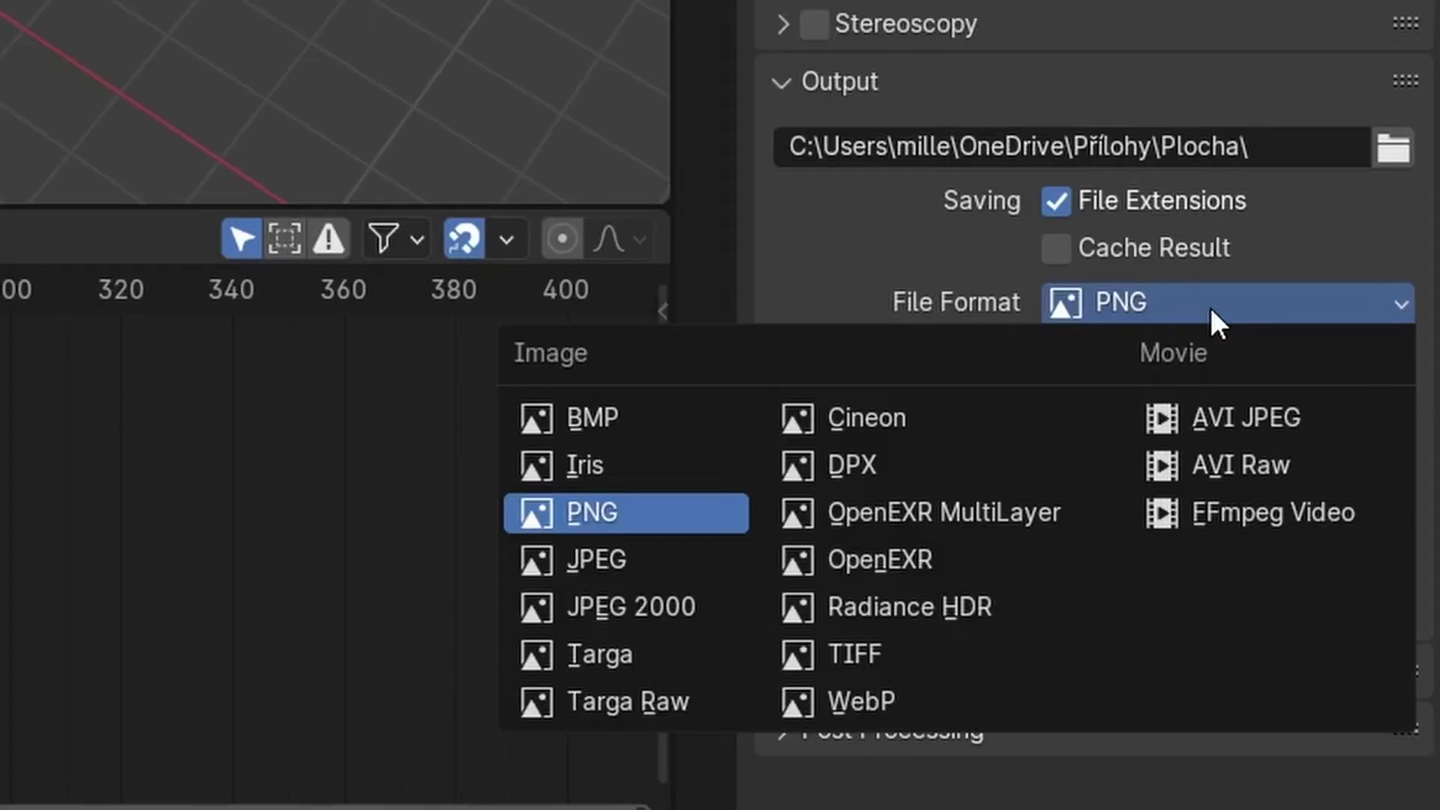
left_click(645, 513)
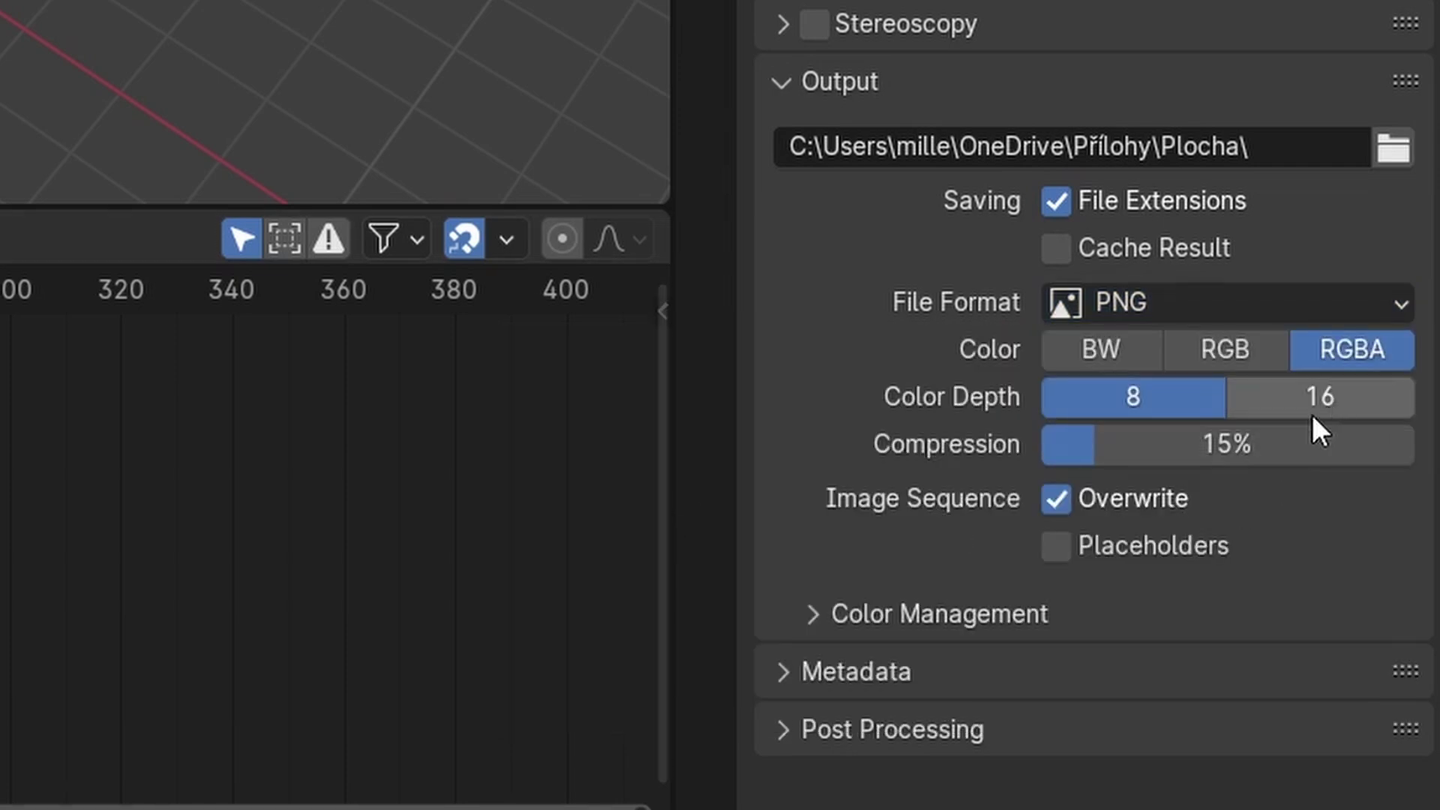
left_click_drag(1314, 443, 1050, 443)
left_click(1321, 392)
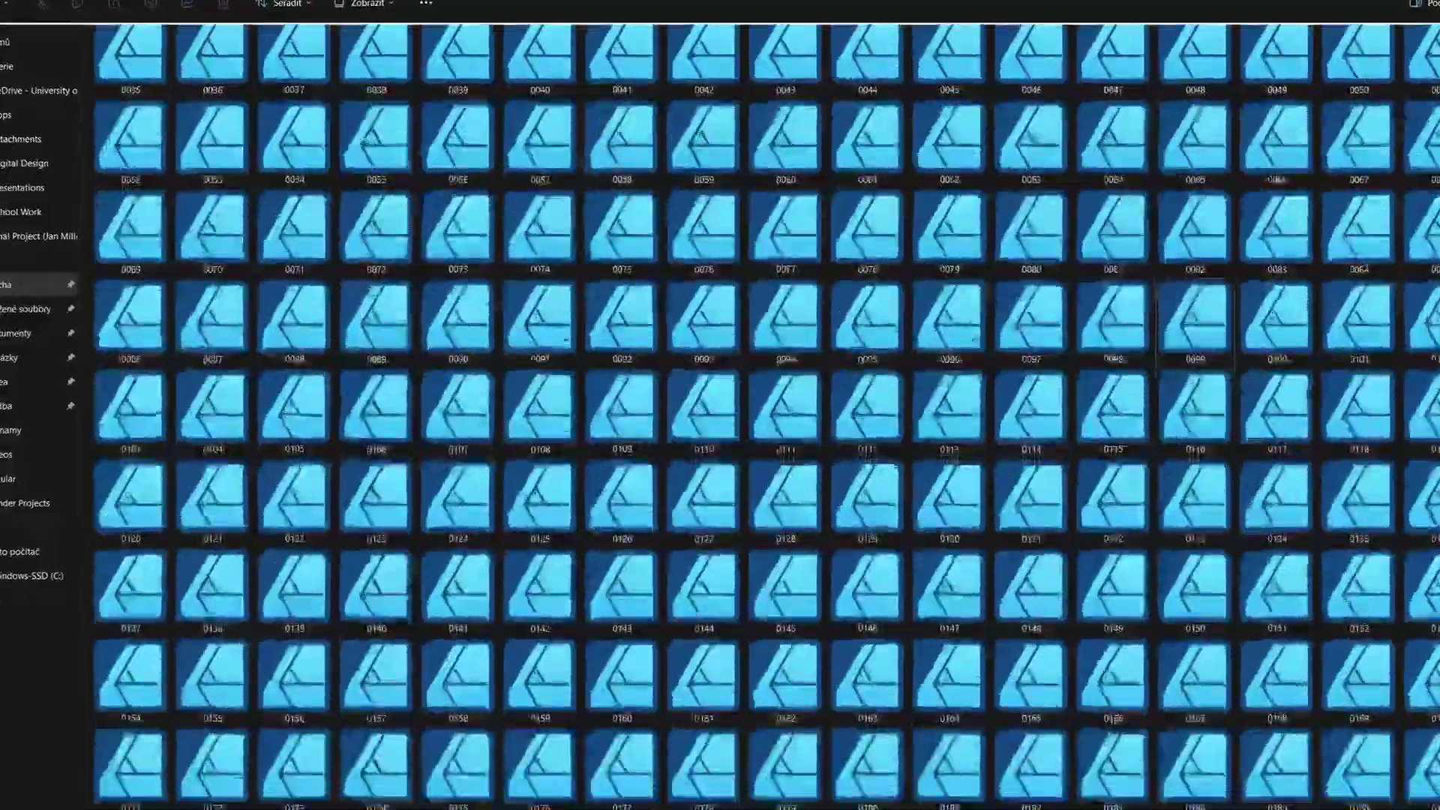
Step: Scroll through the rendered PNG frames, starting at 0001, in the Desktop folder
scroll(749, 420, "down", 4)
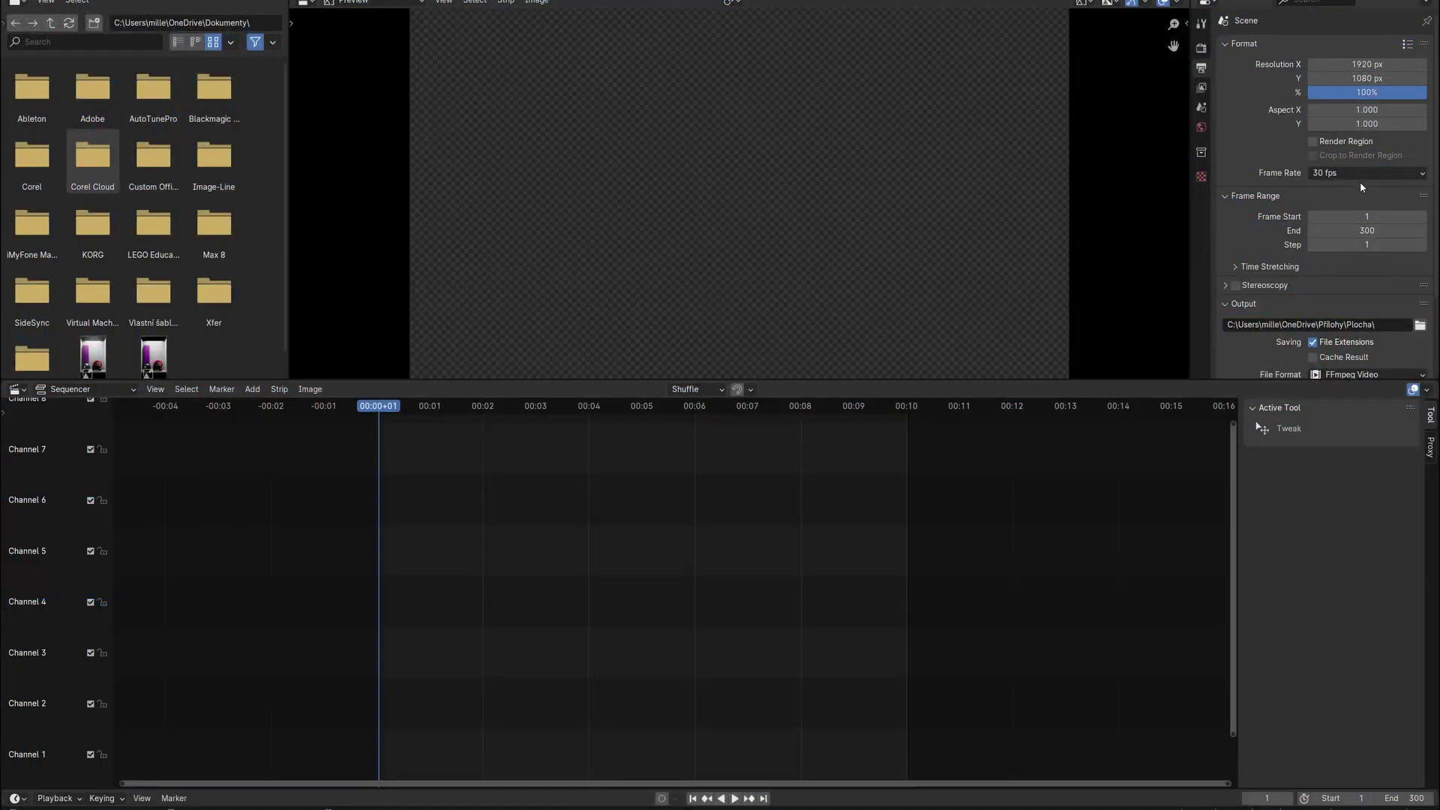
Step: Keep 30 fps and add all Car Animation .exr frames as an image strip
left_click(1360, 177)
left_click(1361, 251)
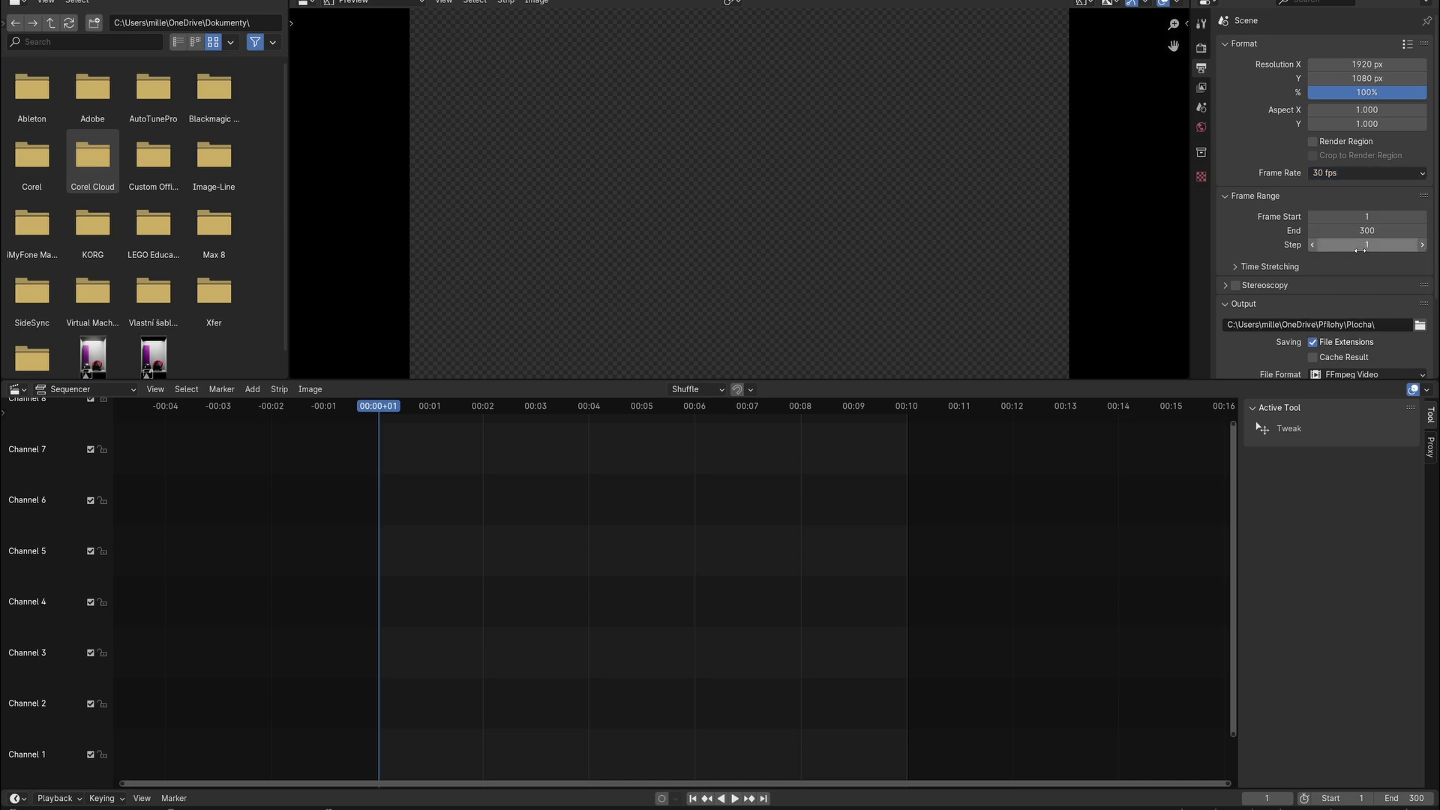
left_click(251, 389)
left_click(294, 481)
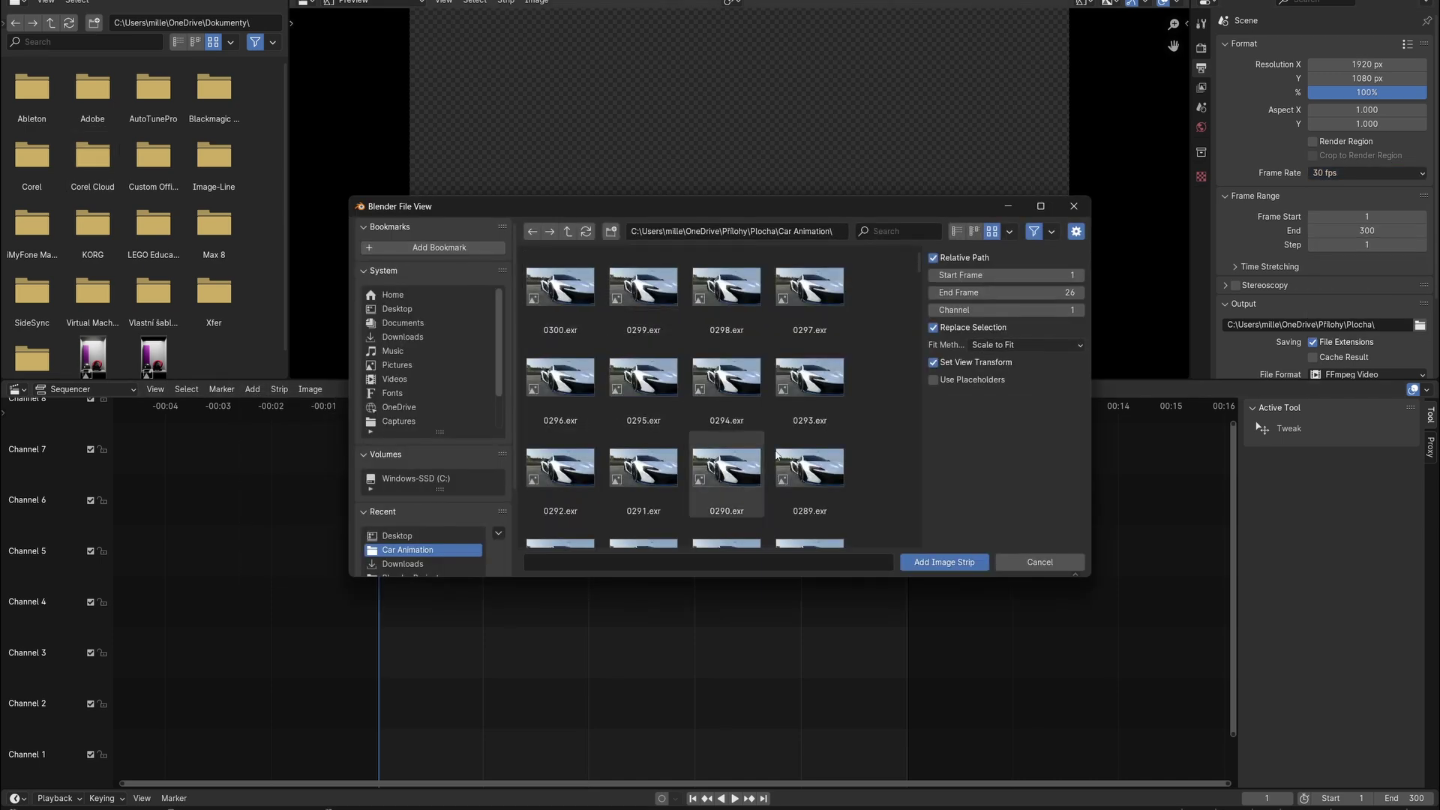
left_click(956, 231)
key("a")
left_click(920, 561)
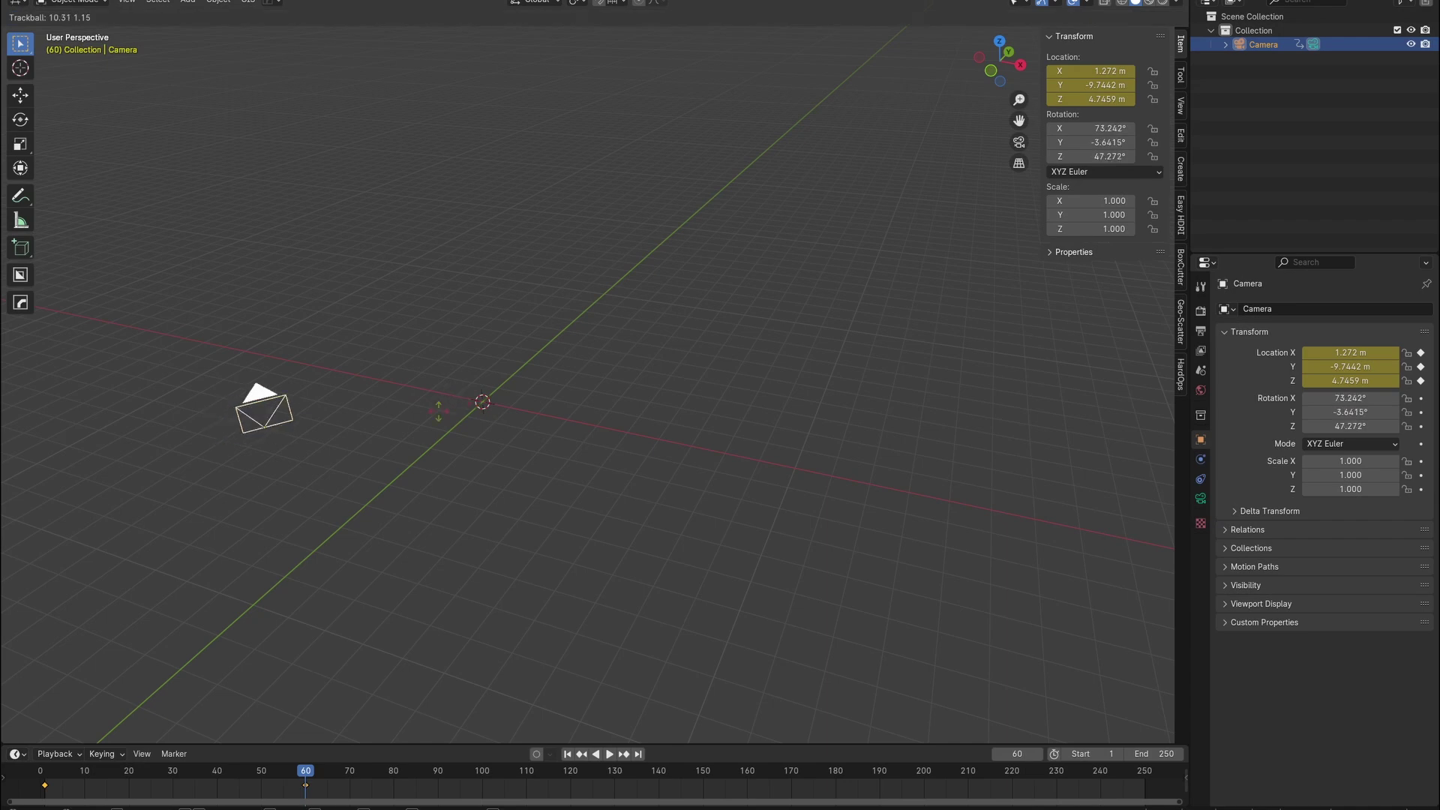
Step: Rotate the camera and keyframe its new rotation at frame 60
left_click(377, 399)
left_click(513, 595)
key("i")
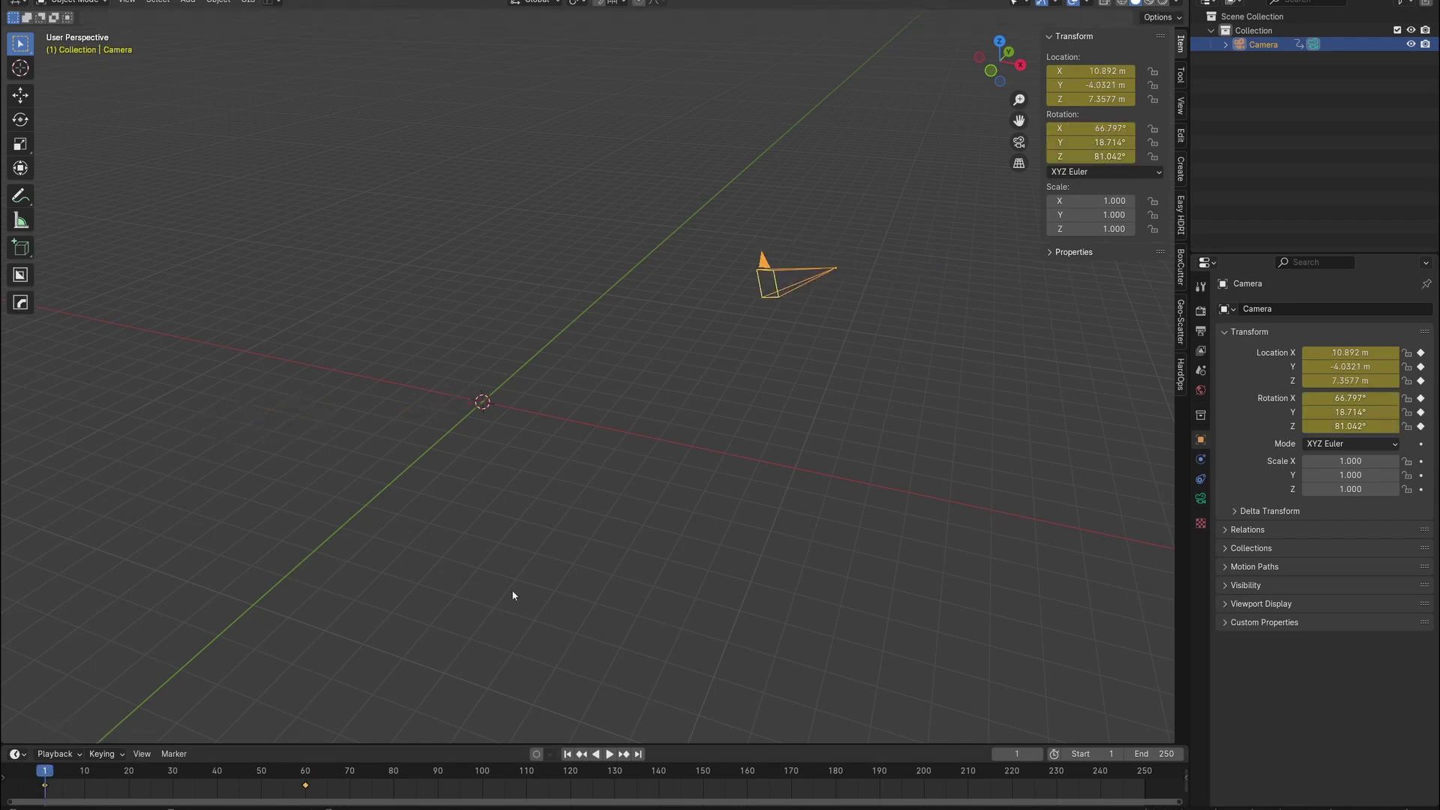
key("r")
key("r")
left_click(492, 460)
key("i")
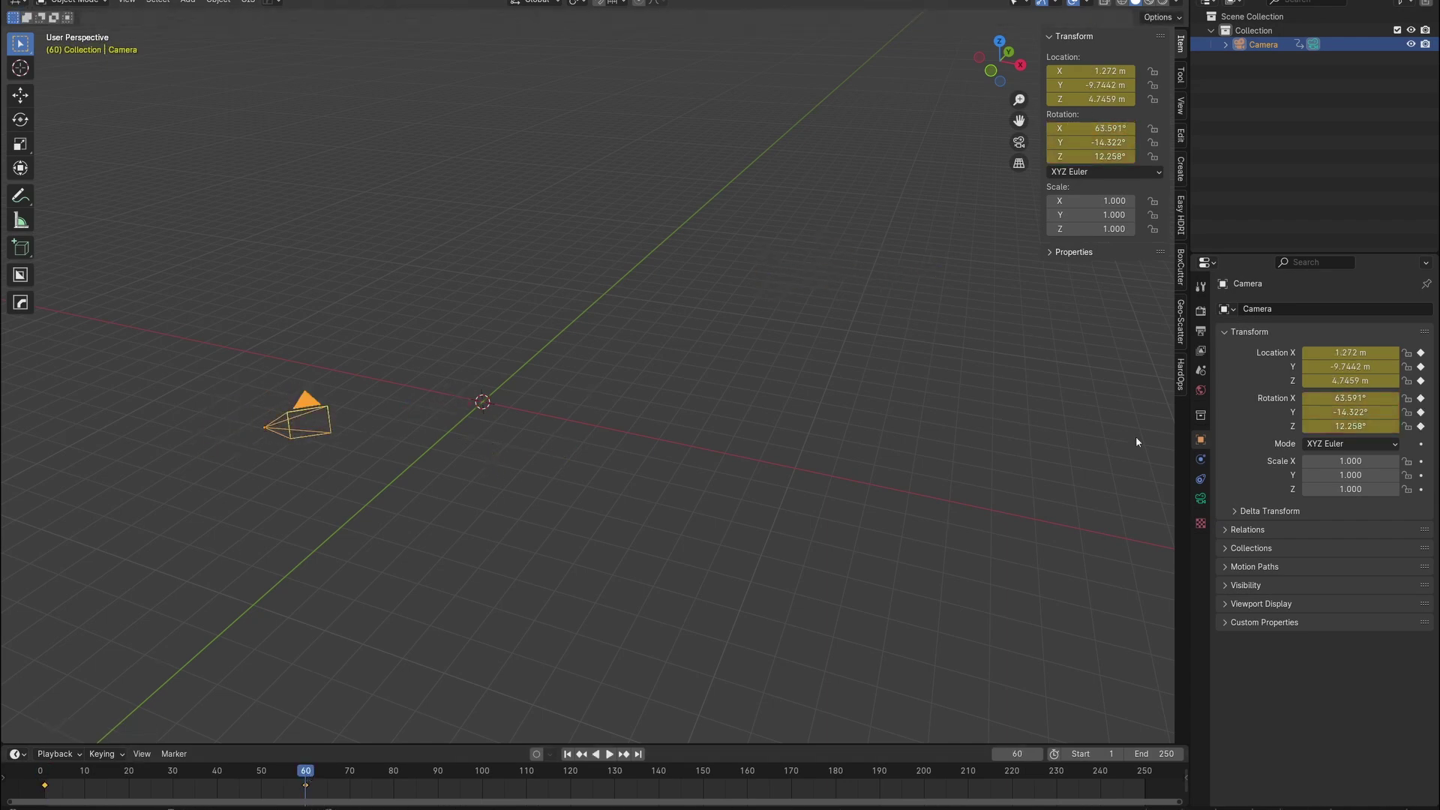
Step: Set the scene's end frame to 60, play the loop and view through the camera
left_click(1200, 331)
left_click(1360, 493)
type("60")
key("Return")
key("space")
key("KP_0")
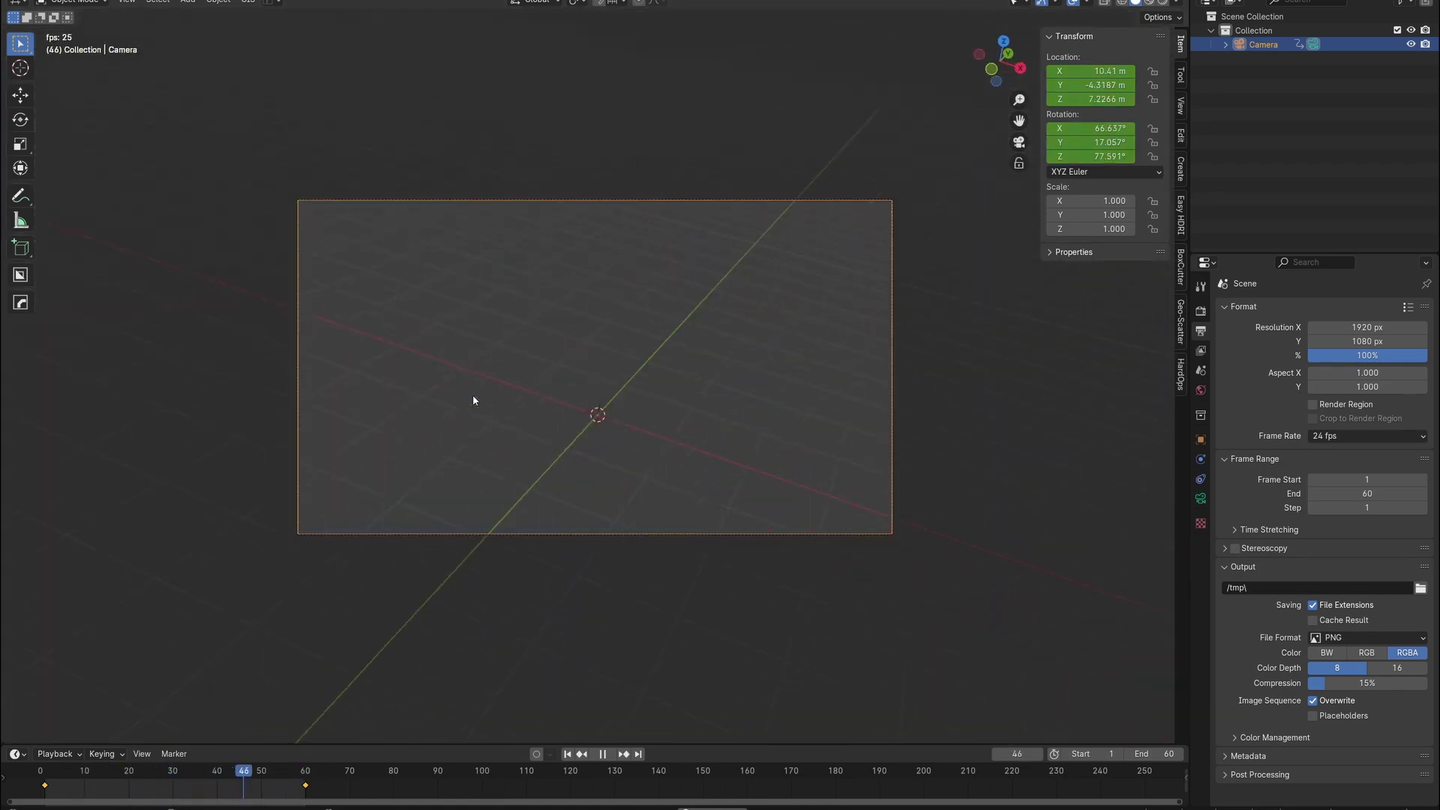